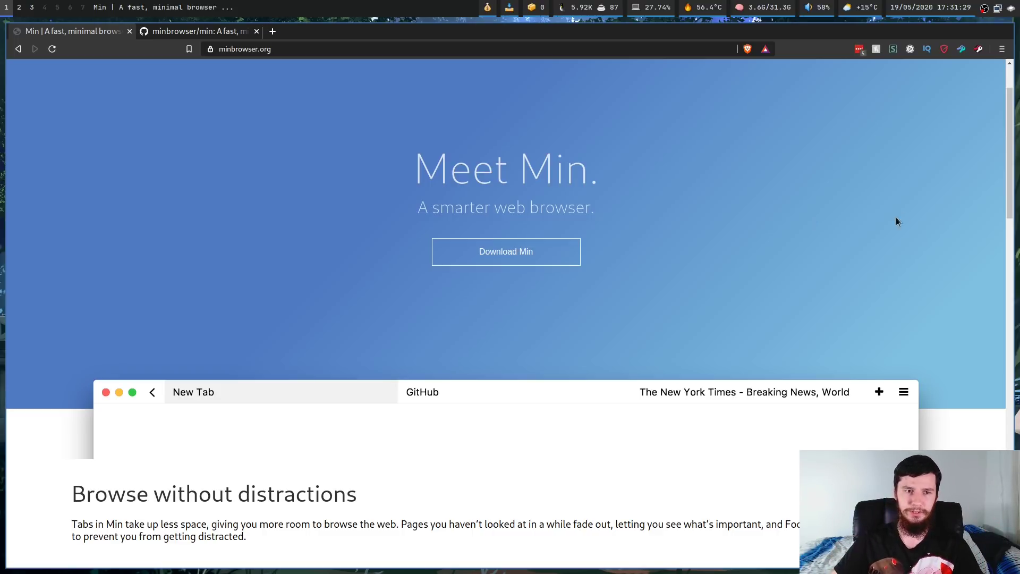
Switch to Min and open Preferences zoomed in, showing Content Blocking and the allowed-sites field
key("super+2")
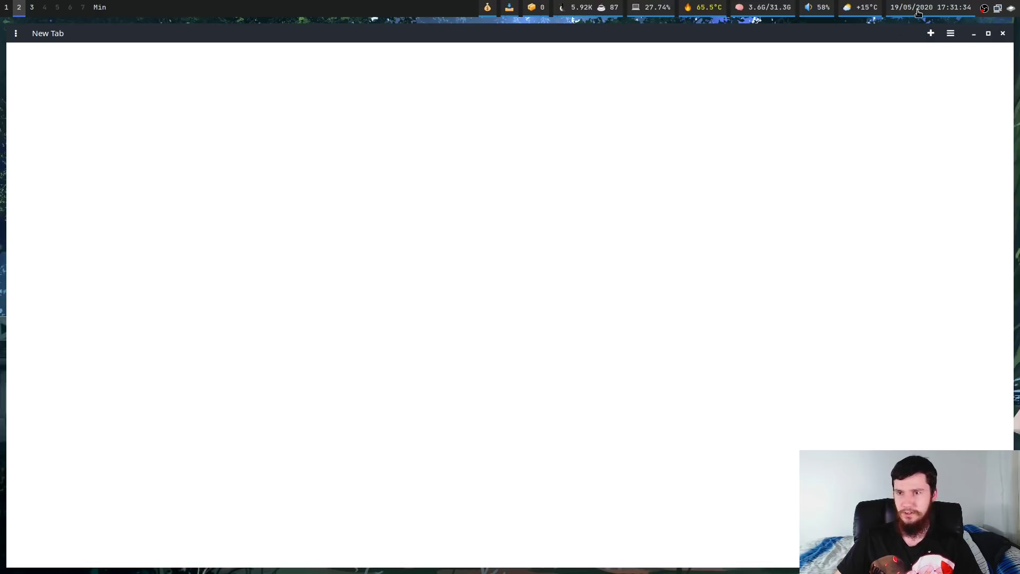
key("ctrl+l")
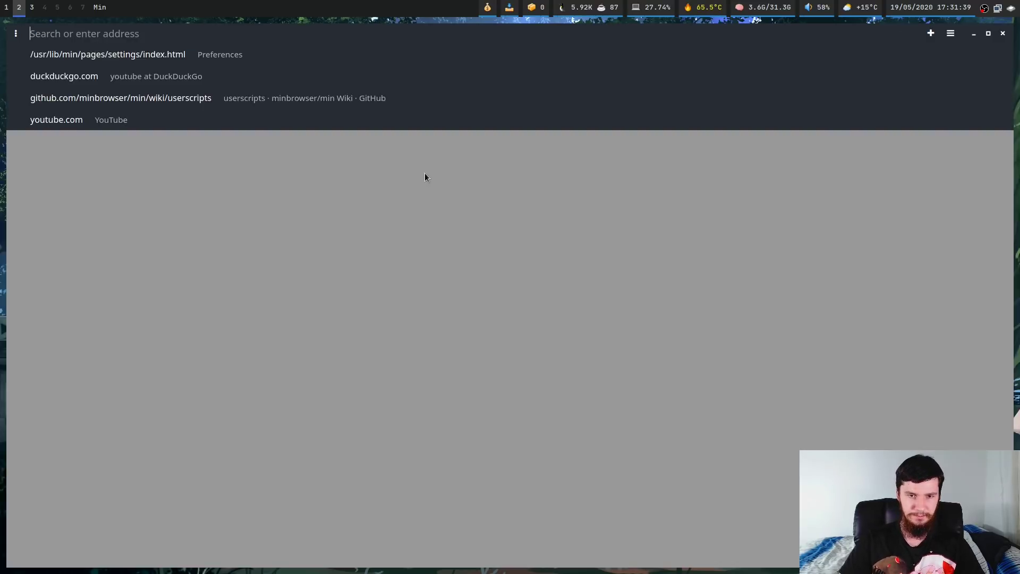
key("Escape")
key("ctrl+comma")
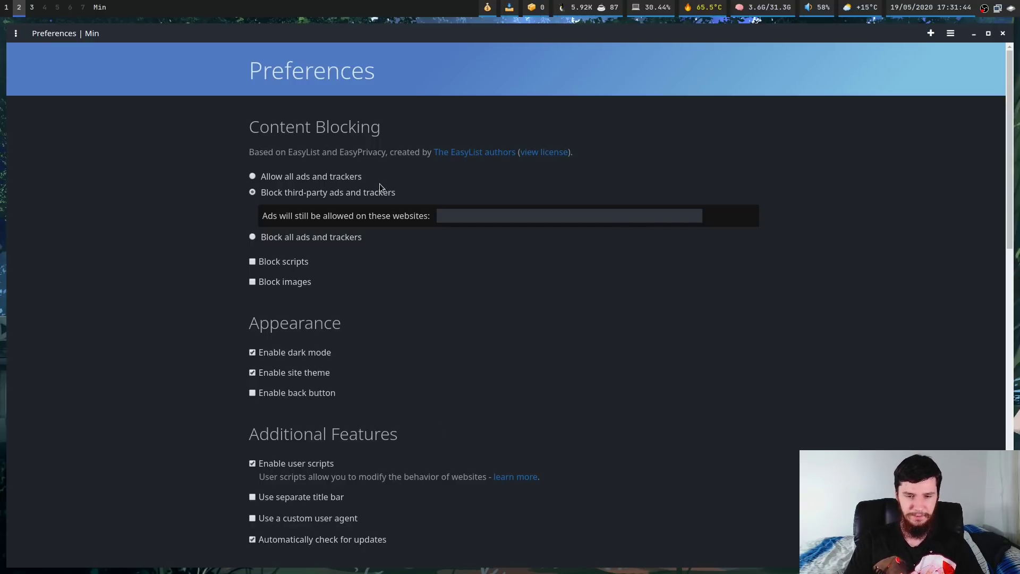
key("ctrl+plus")
key("ctrl+plus")
key("ctrl+plus")
key("ctrl+plus")
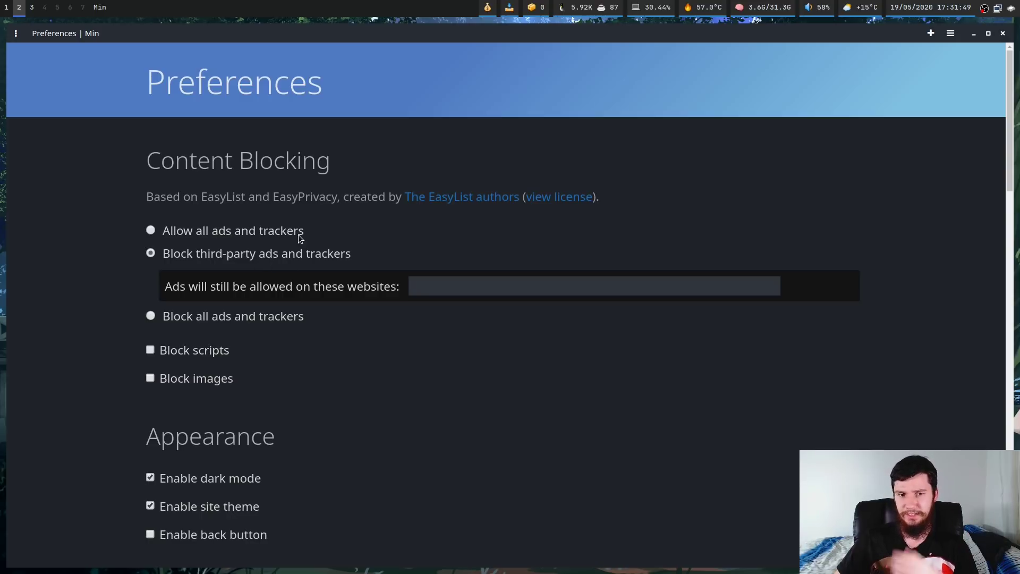
left_click(430, 288)
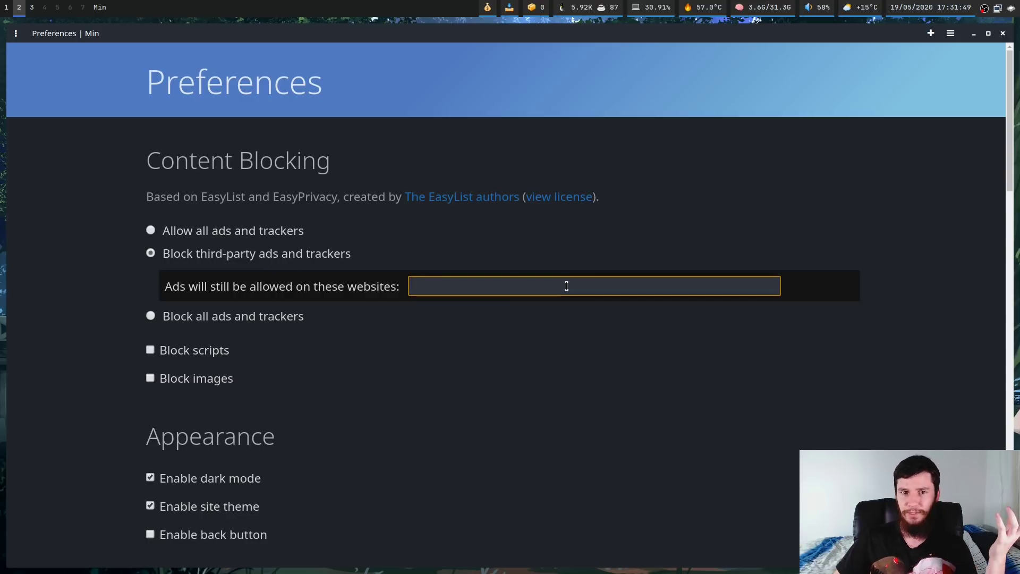
left_click(196, 228)
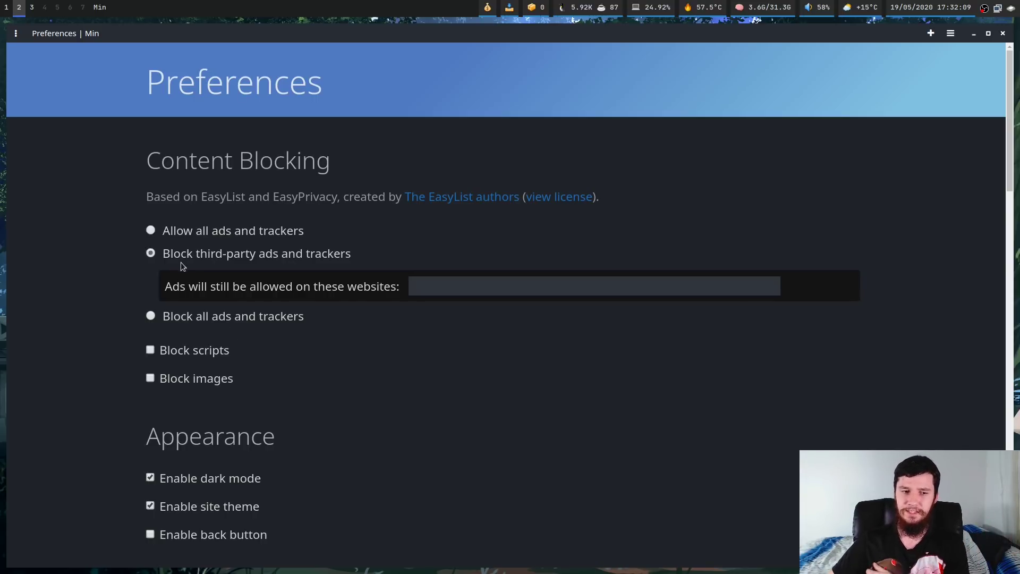
scroll(287, 425, "down", 1)
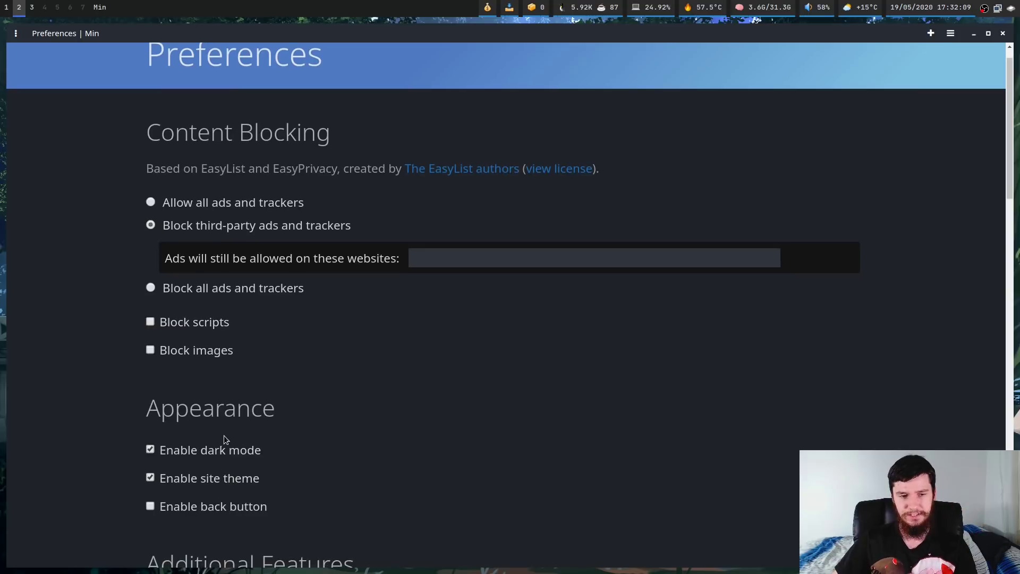
scroll(234, 446, "down", 1)
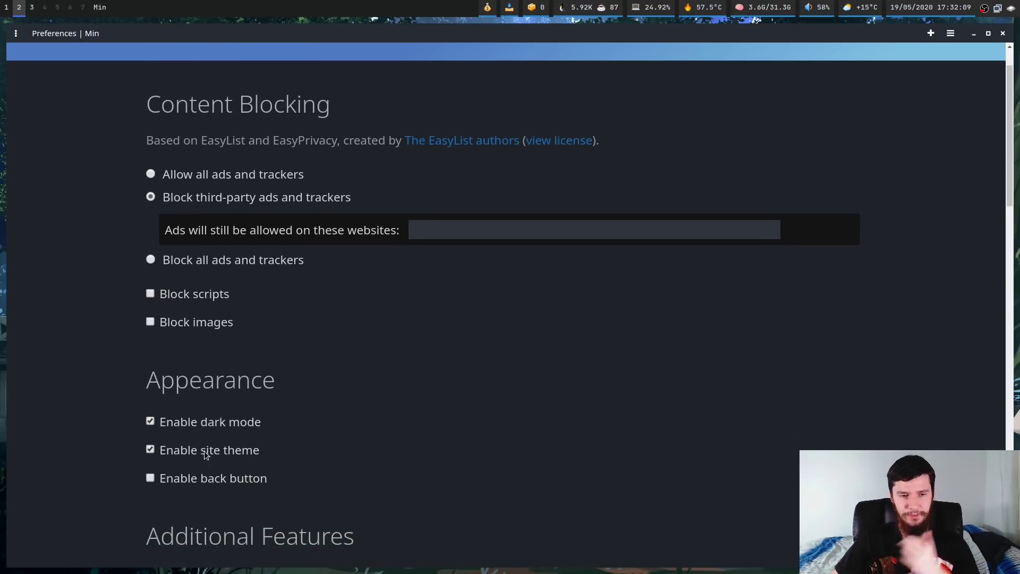
scroll(266, 444, "down", 1)
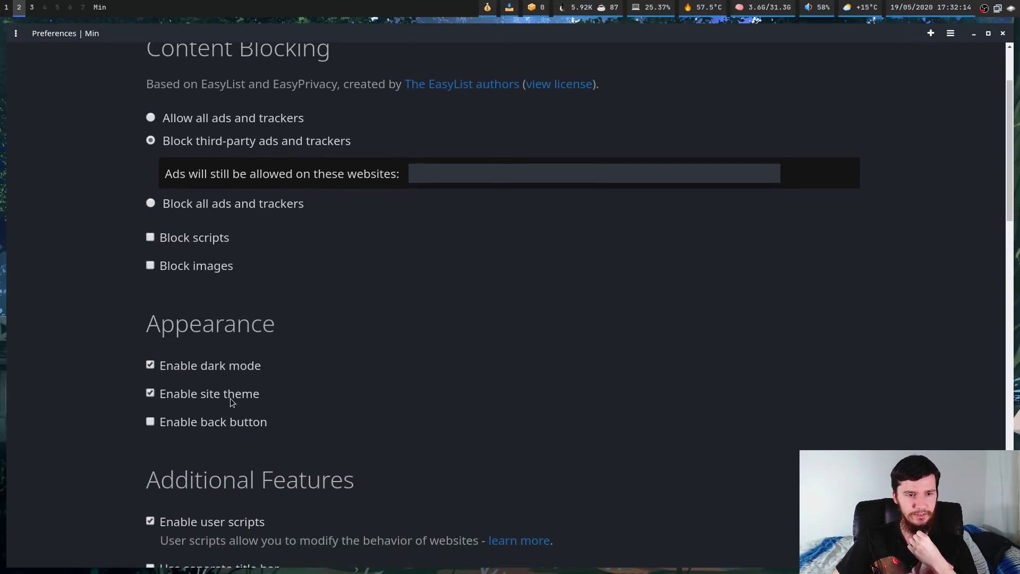
left_click(213, 423)
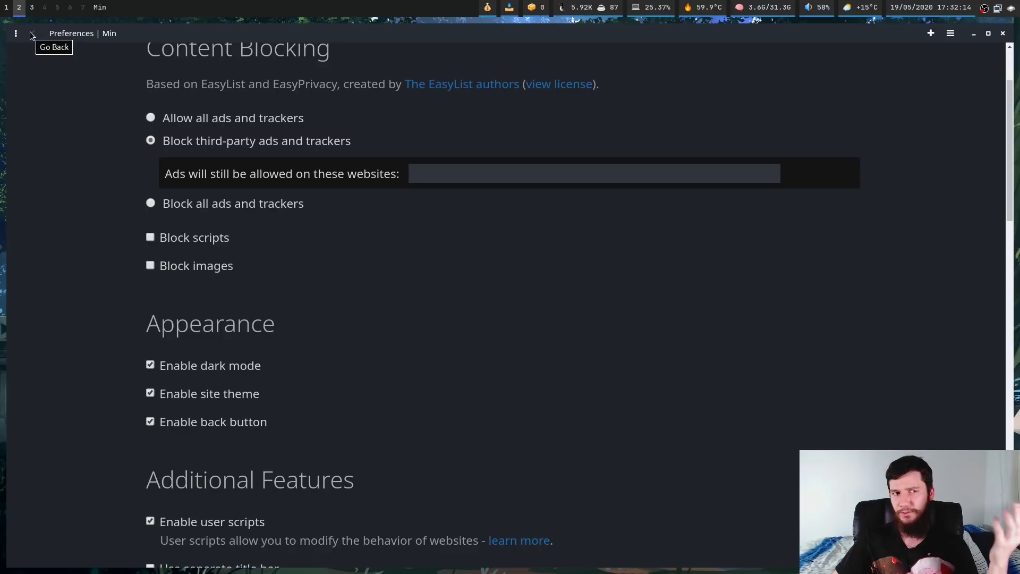
left_click(232, 424)
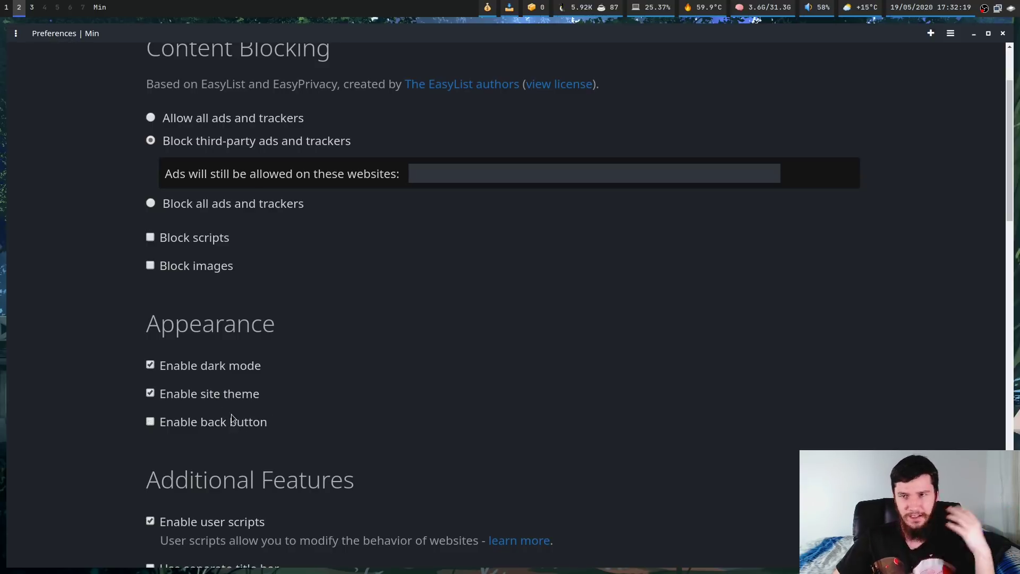
scroll(372, 311, "down", 1)
scroll(373, 312, "down", 3)
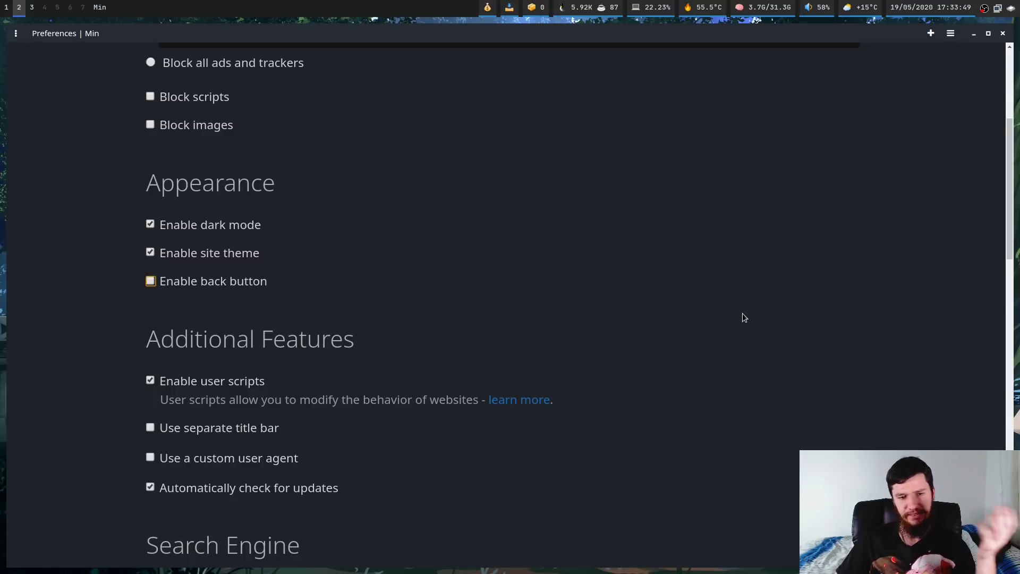
scroll(743, 317, "down", 2)
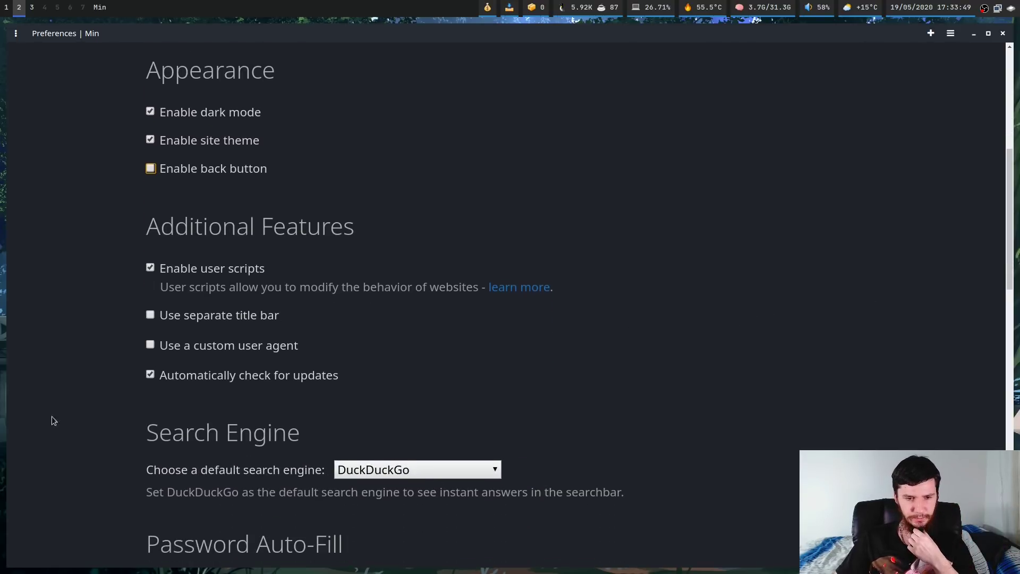
left_click(455, 467)
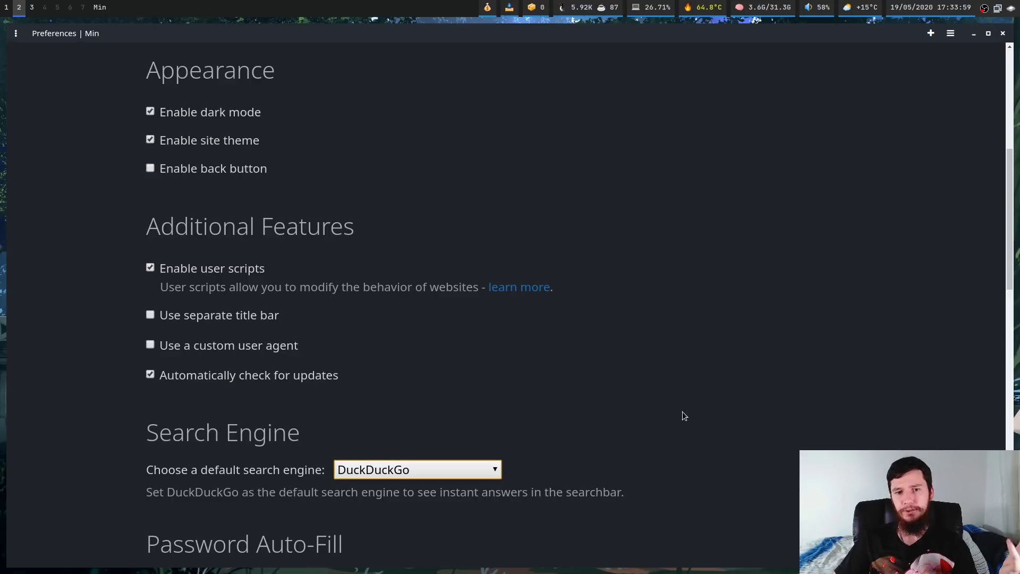
left_click(477, 469)
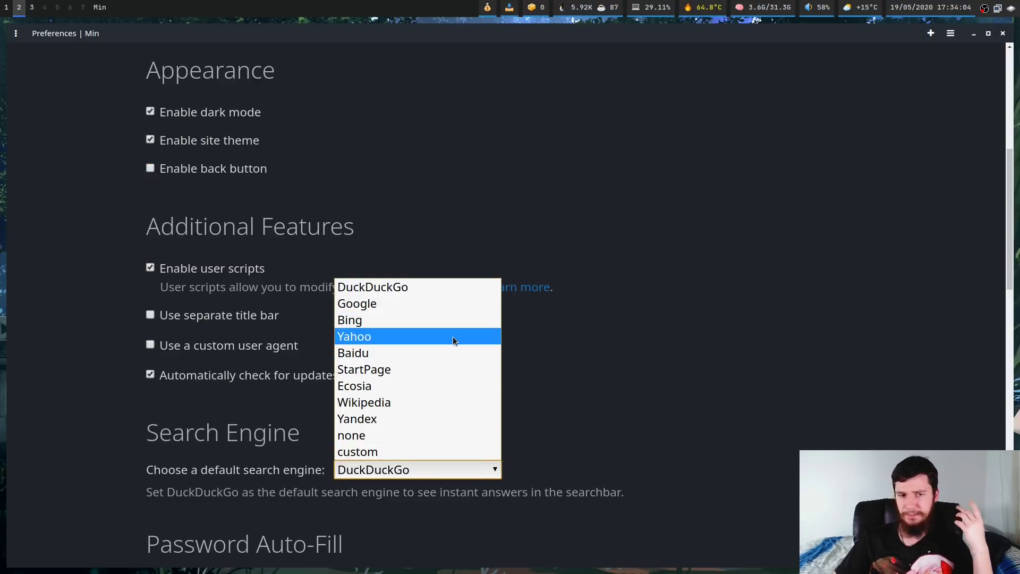
left_click(394, 452)
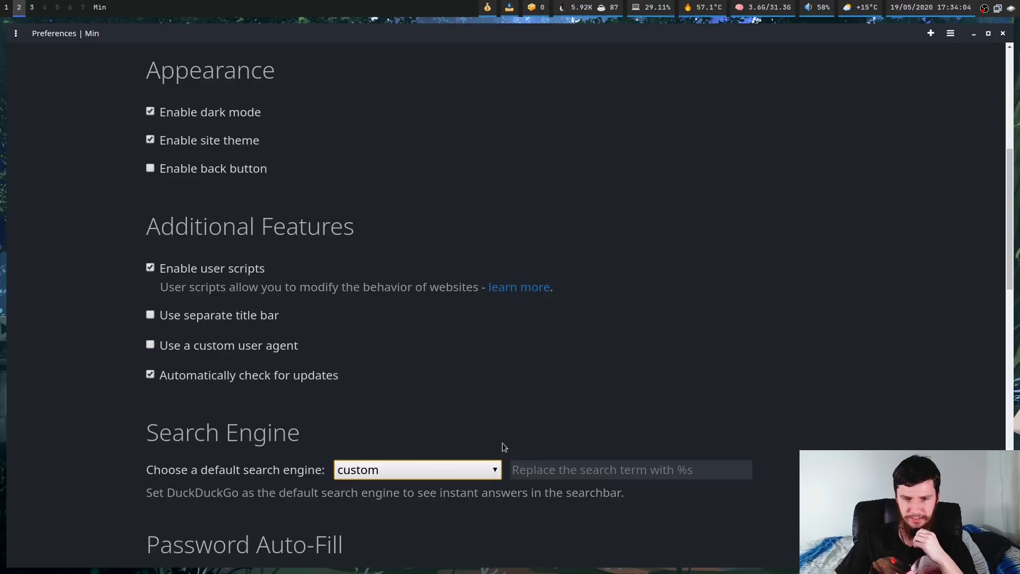
left_click(461, 470)
left_click(353, 287)
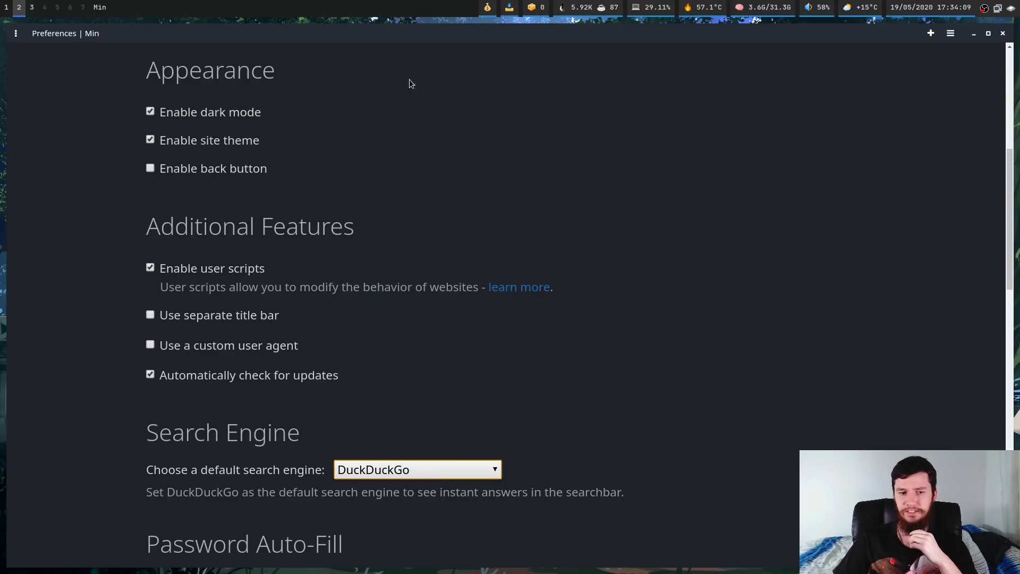
scroll(654, 211, "down", 2)
scroll(625, 393, "down", 3)
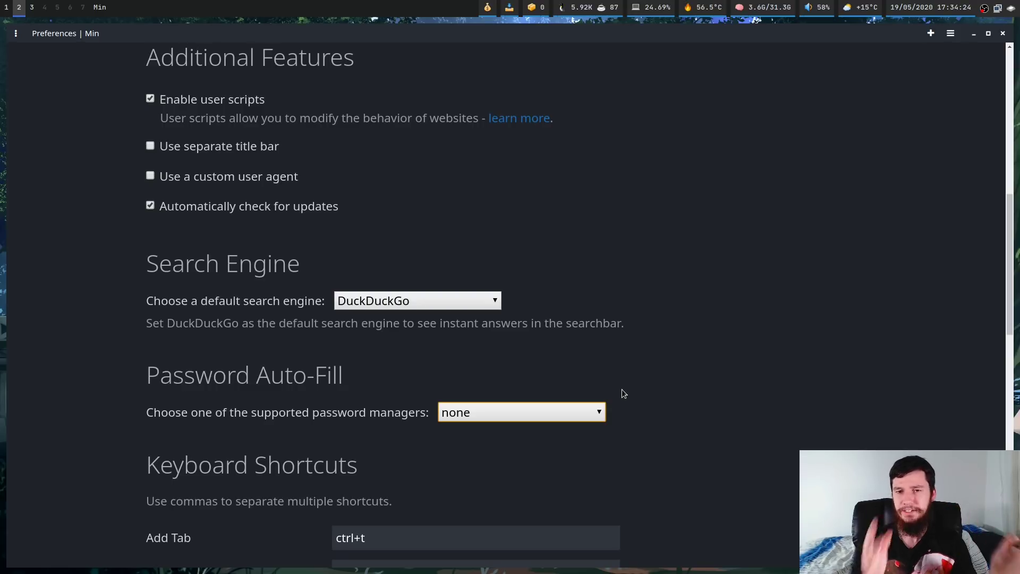
left_click(560, 407)
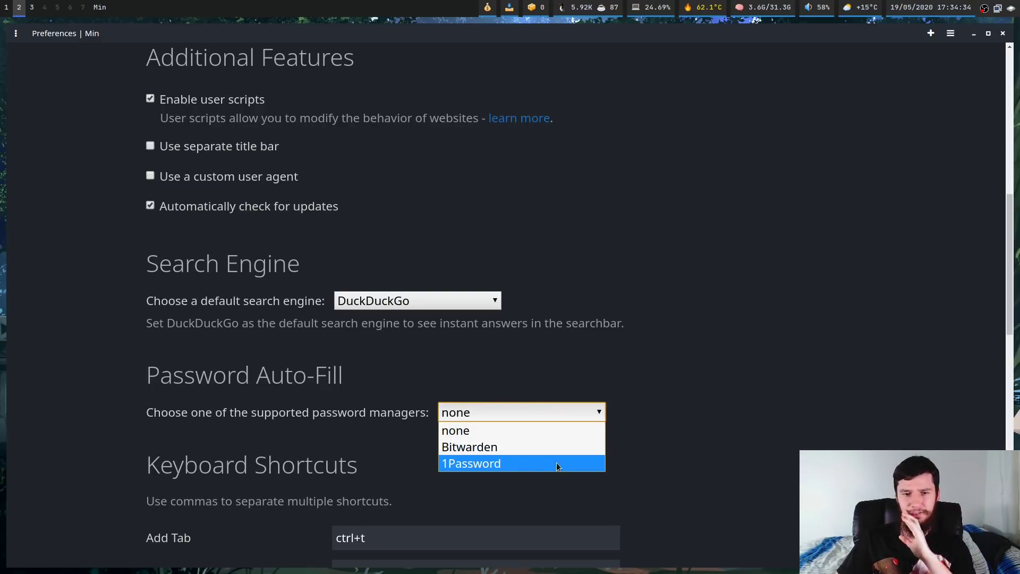
left_click(664, 444)
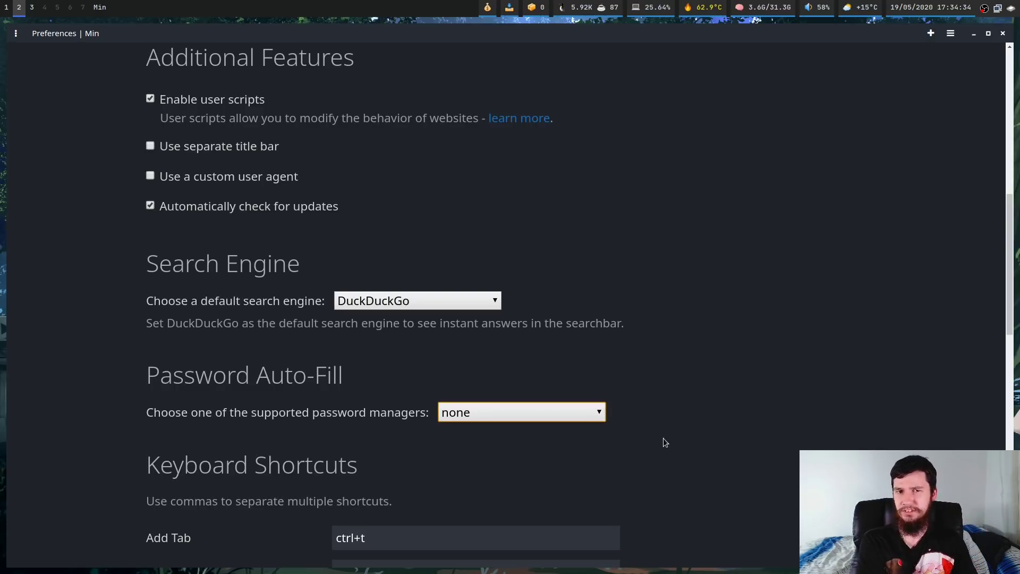
left_click(570, 420)
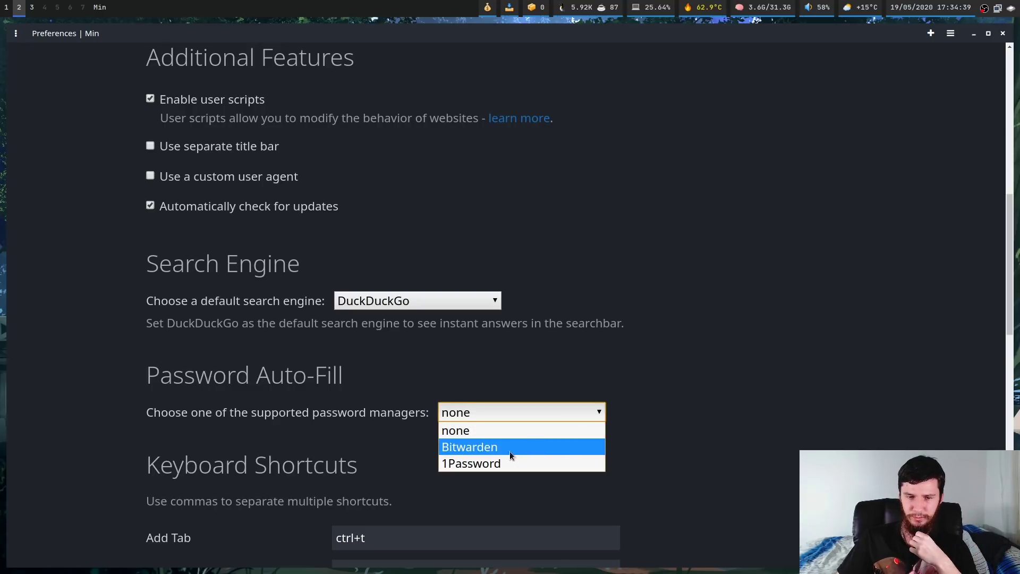
left_click(691, 417)
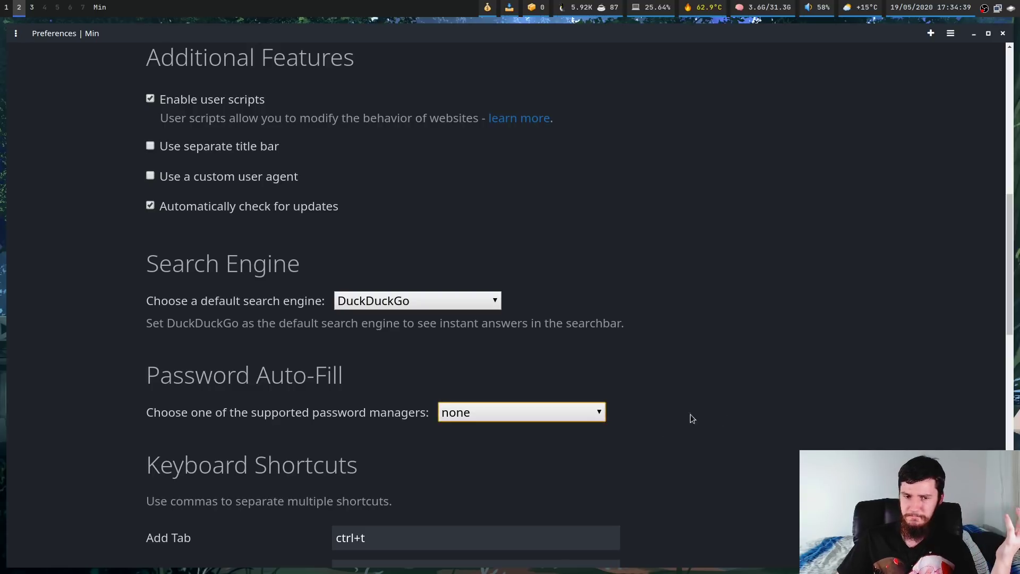
left_click(581, 408)
left_click(718, 413)
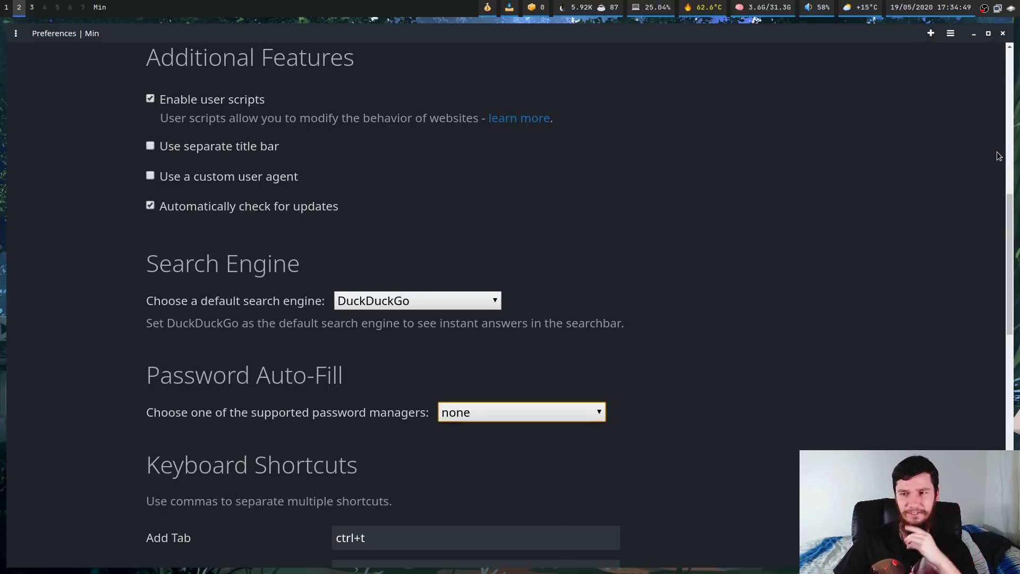
Scroll down Preferences and inspect the shortcut list's markup in the developer tools
scroll(904, 176, "down", 3)
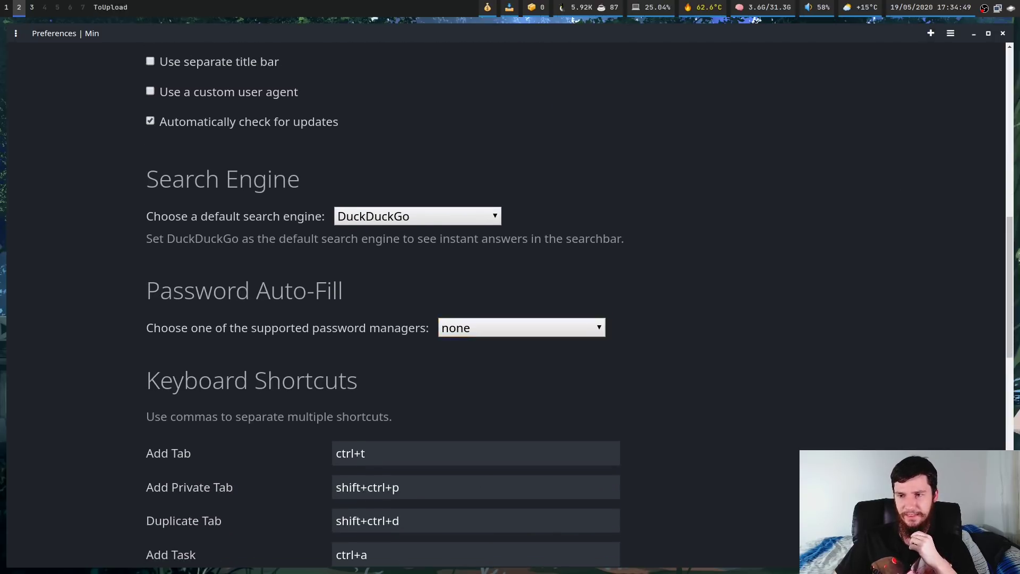
left_click_drag(1012, 255, 1009, 325)
scroll(925, 218, "down", 5)
scroll(924, 216, "down", 10)
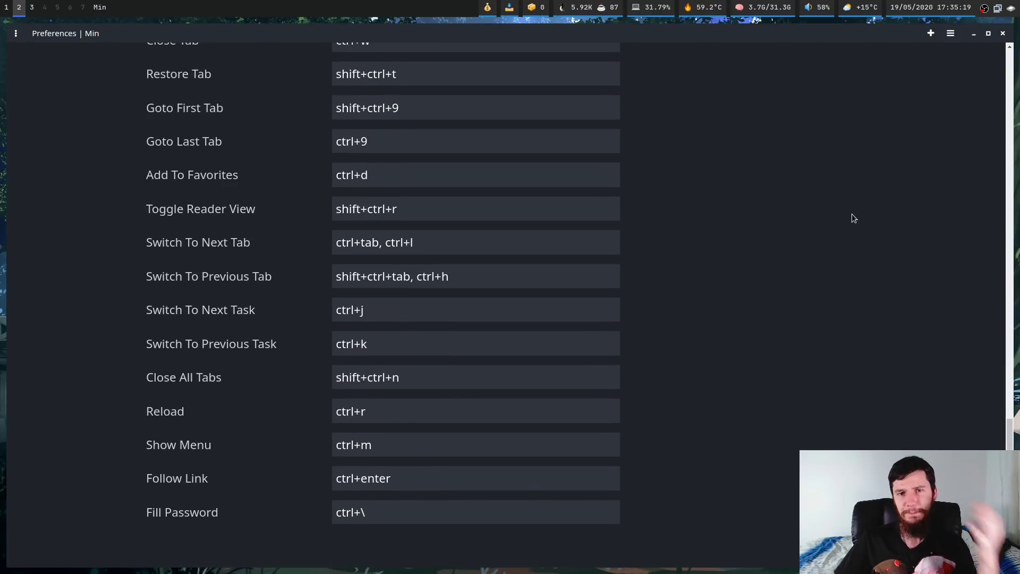
right_click(800, 225)
left_click(853, 287)
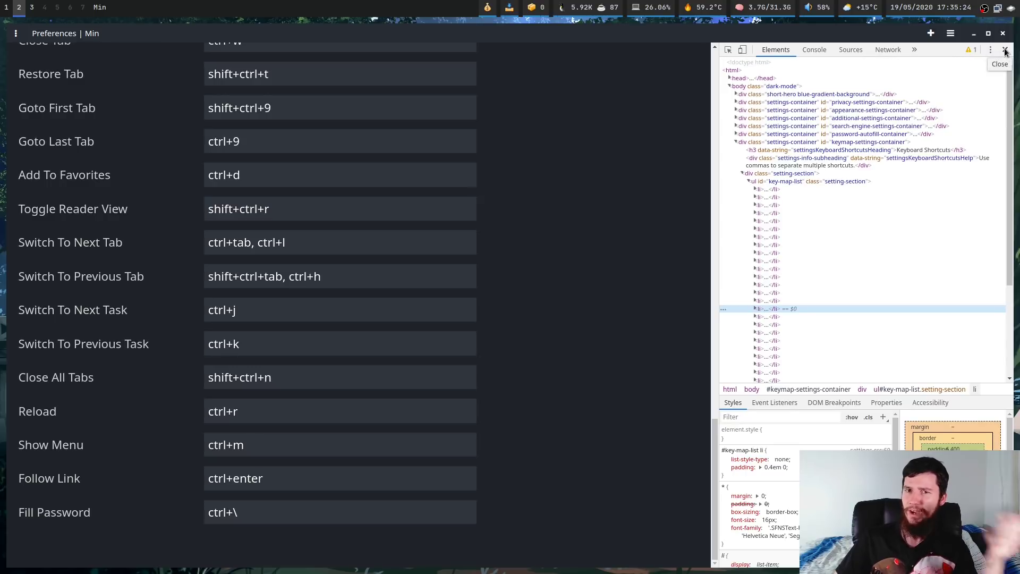
Close the developer tools and show Keyboard Shortcuts, such as ctrl+w Close Tab
left_click(1006, 50)
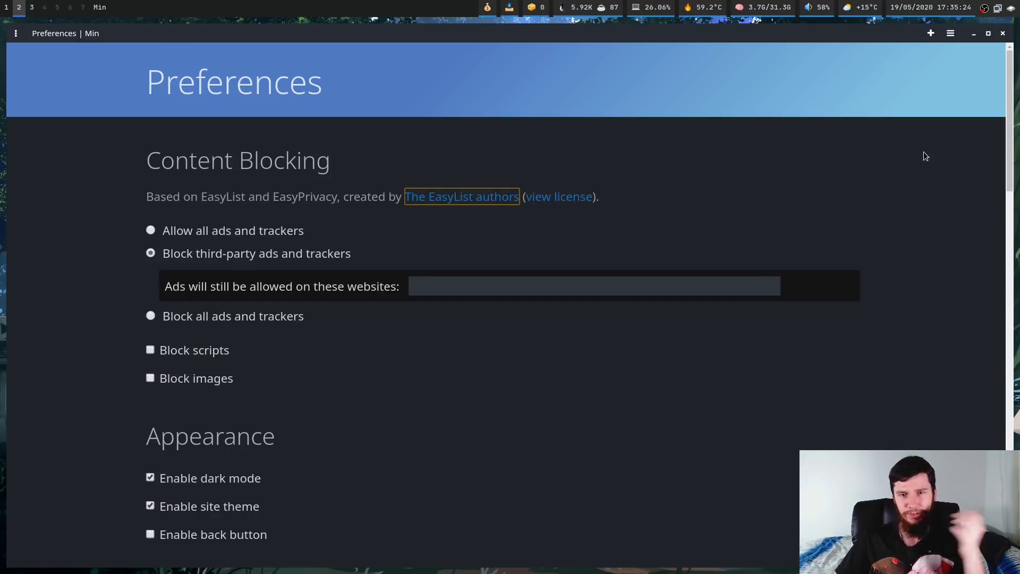
left_click_drag(1003, 105, 1008, 472)
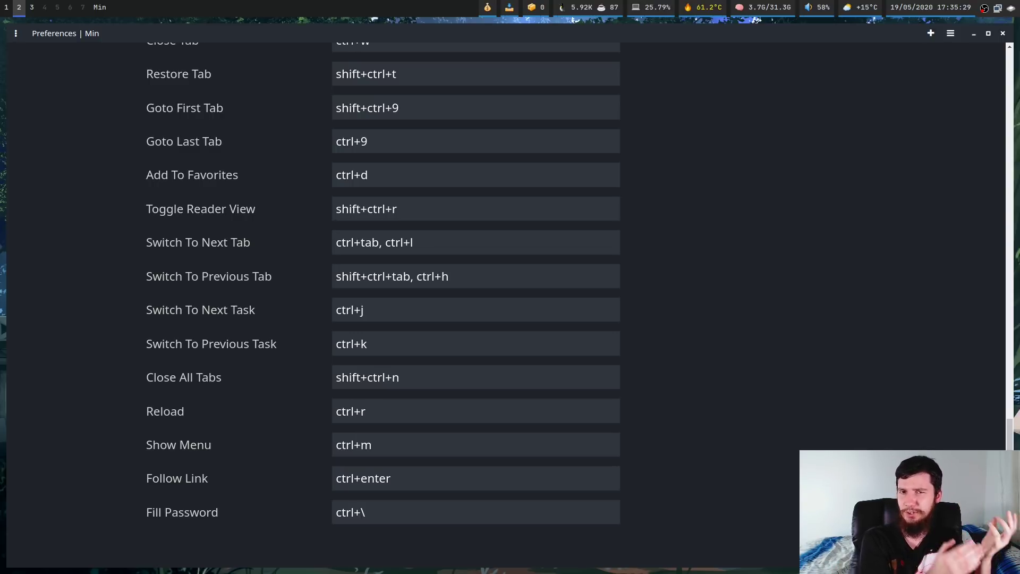
scroll(438, 178, "up", 5)
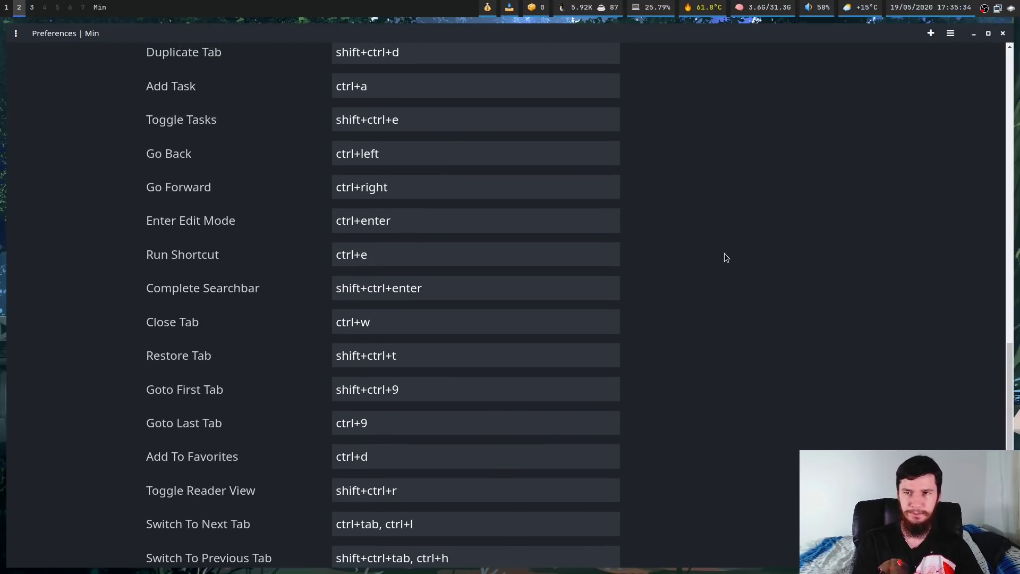
Reopen the '21 Must-Have Apps for Ubuntu' article from the address-bar history
key("ctrl+l")
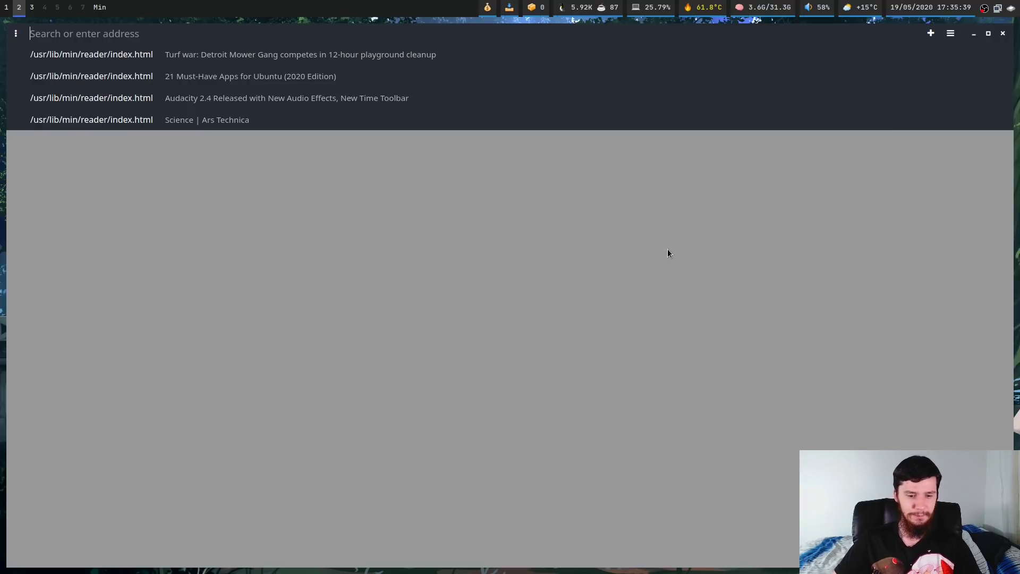
key("Down")
key("Down")
key("Up")
key("Up")
key("Down")
key("Down")
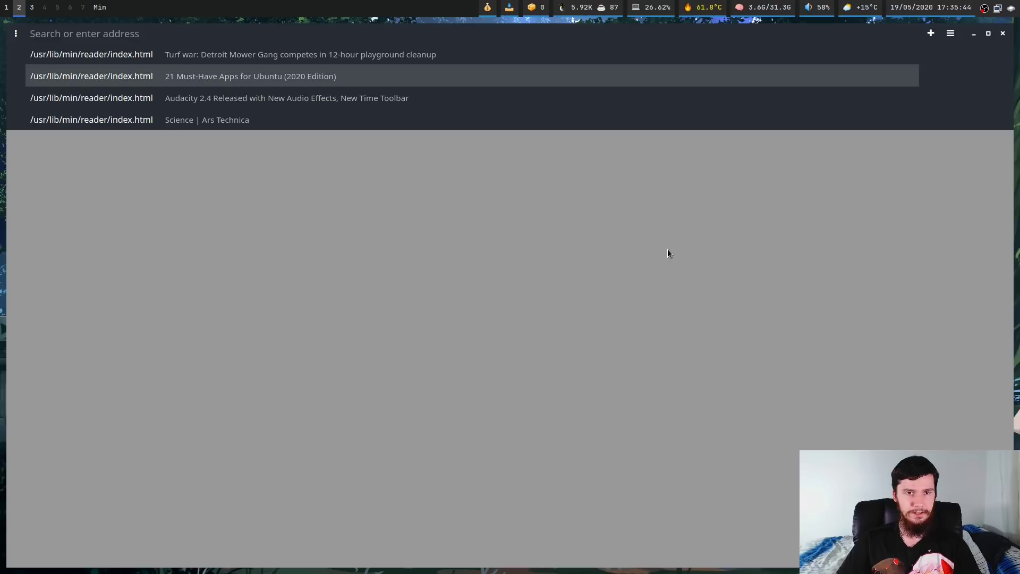
key("Return")
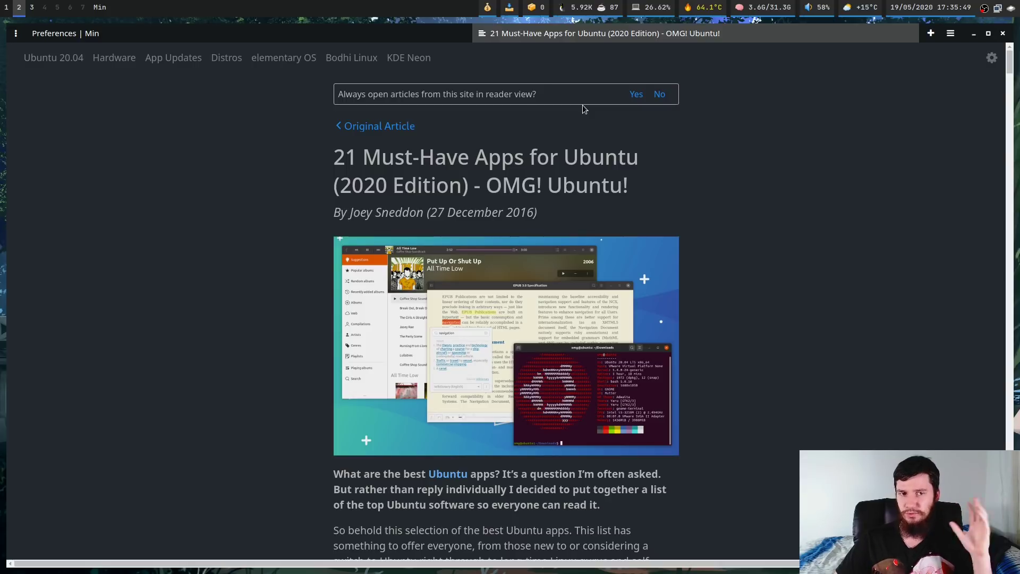
Leave reader view and scroll through the original OMG! Ubuntu article
left_click(483, 35)
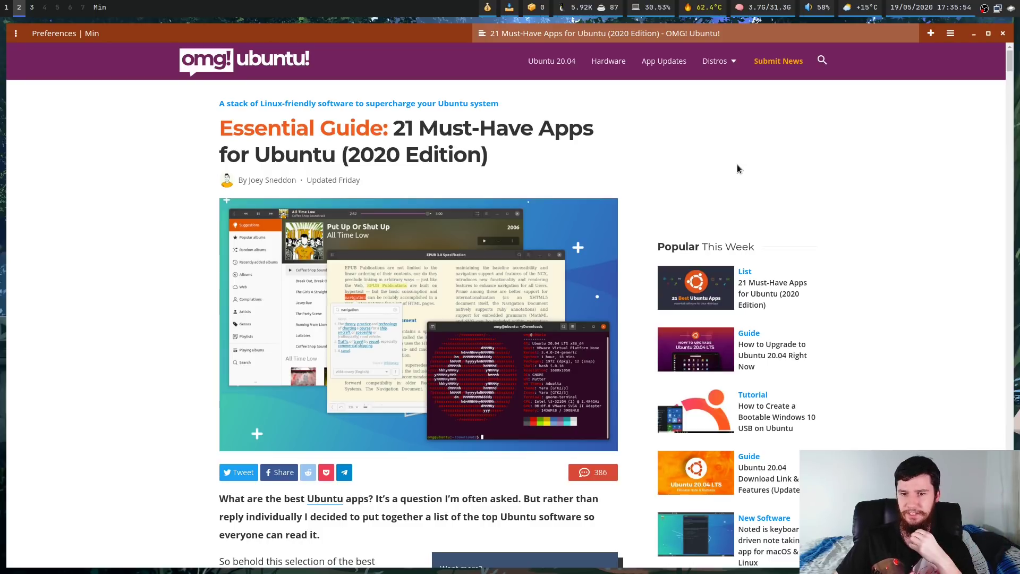
scroll(764, 257, "down", 1)
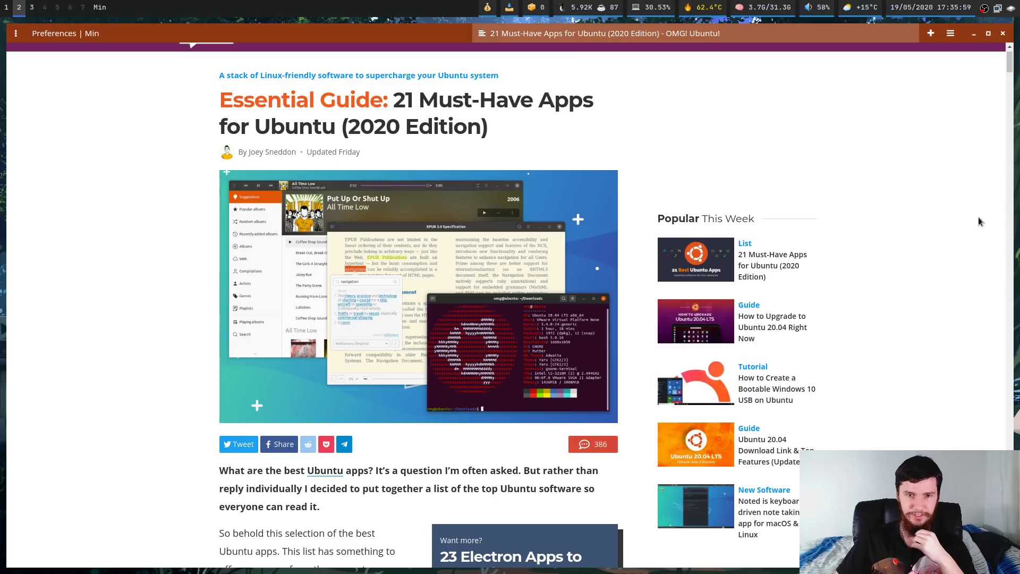
scroll(839, 258, "down", 4)
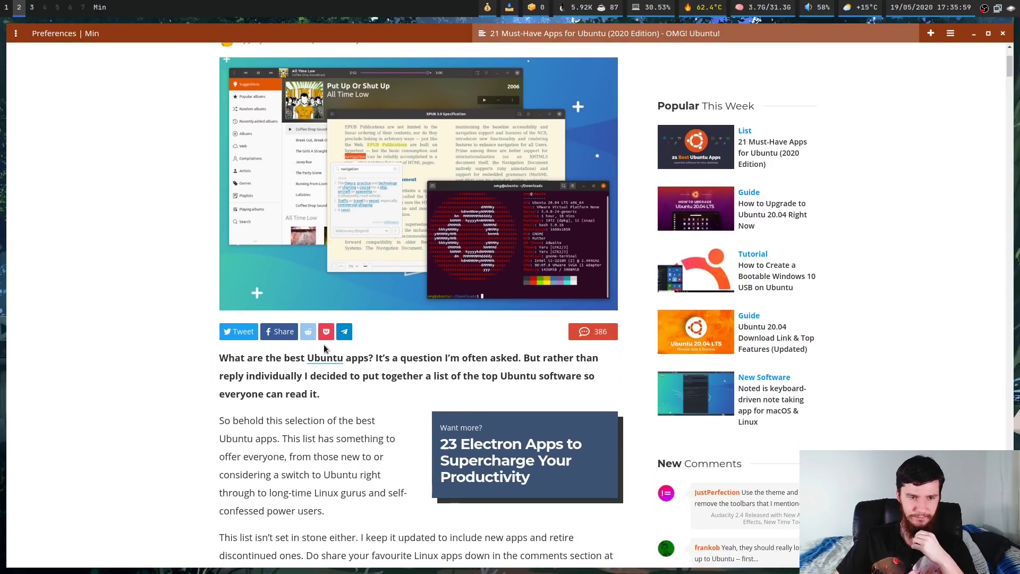
scroll(824, 351, "down", 7)
scroll(590, 303, "down", 6)
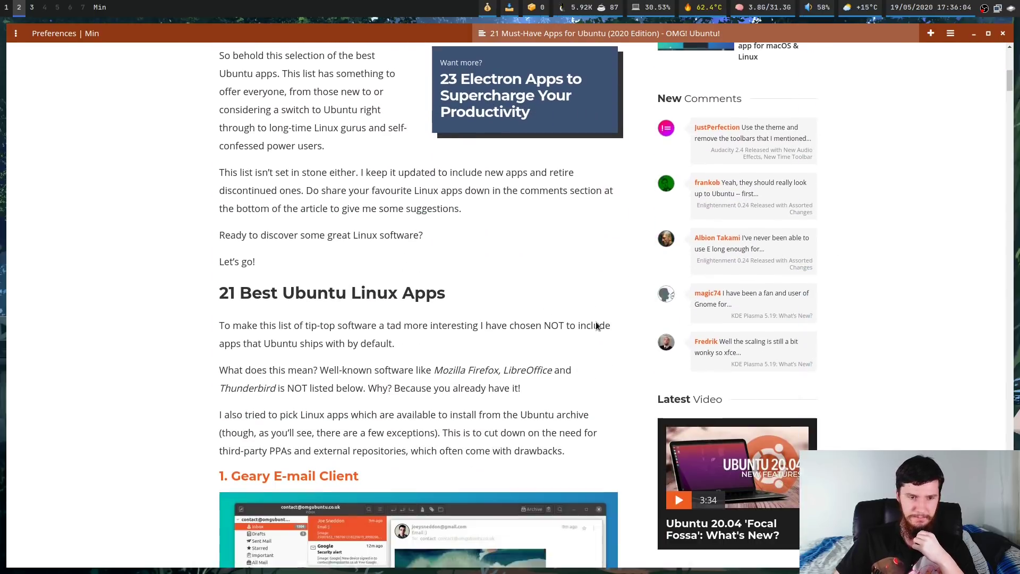
scroll(576, 307, "up", 4)
scroll(576, 312, "up", 11)
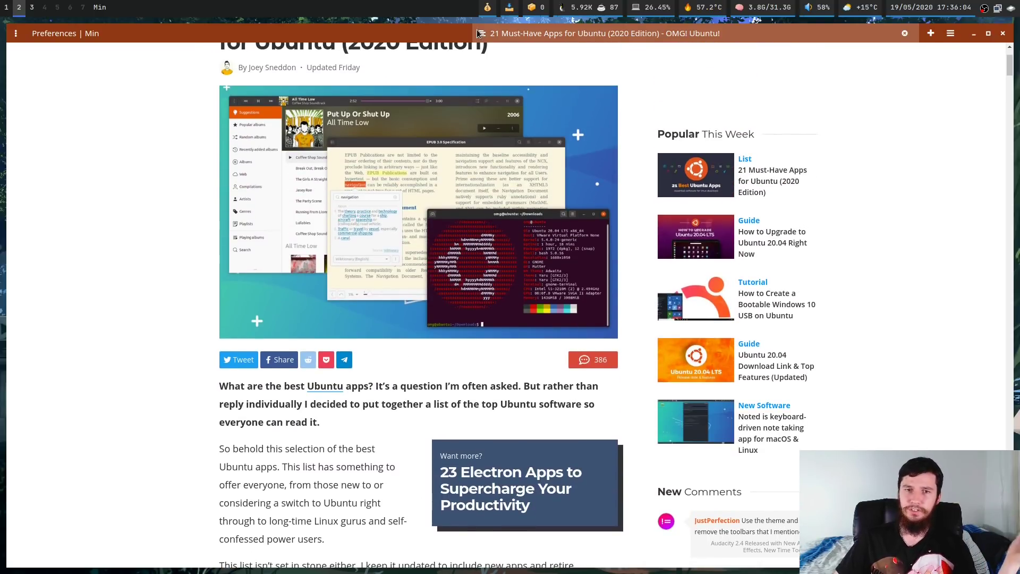
Read the article in reader view, then exit back to the original page
left_click(481, 34)
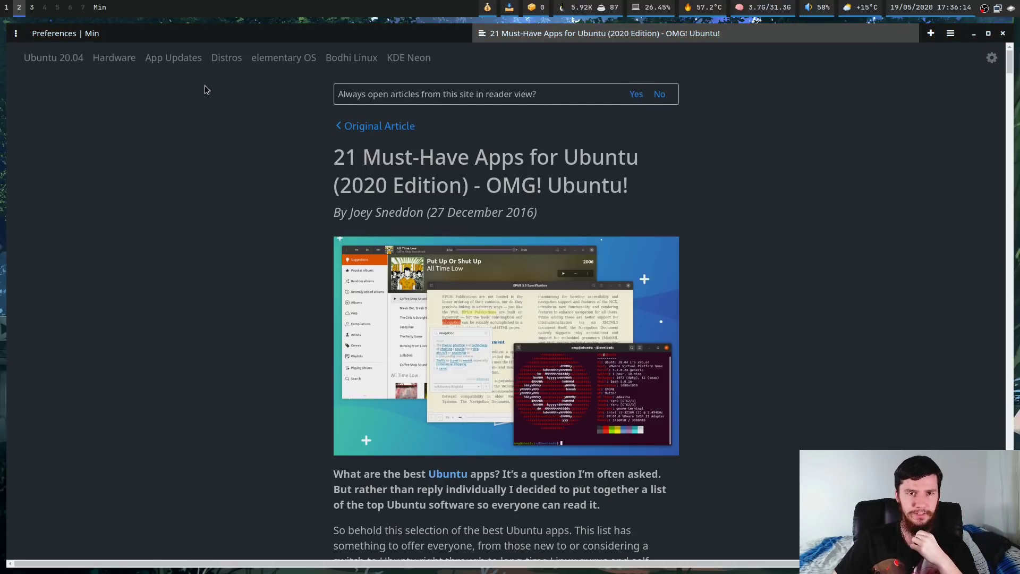
scroll(519, 94, "down", 1)
scroll(536, 200, "down", 15)
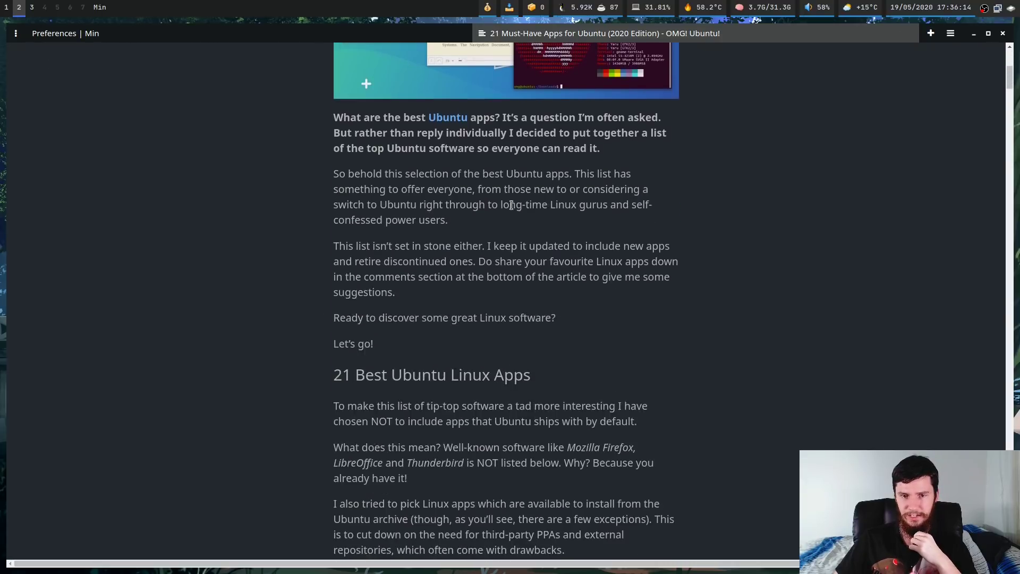
left_click_drag(1010, 85, 1009, 532)
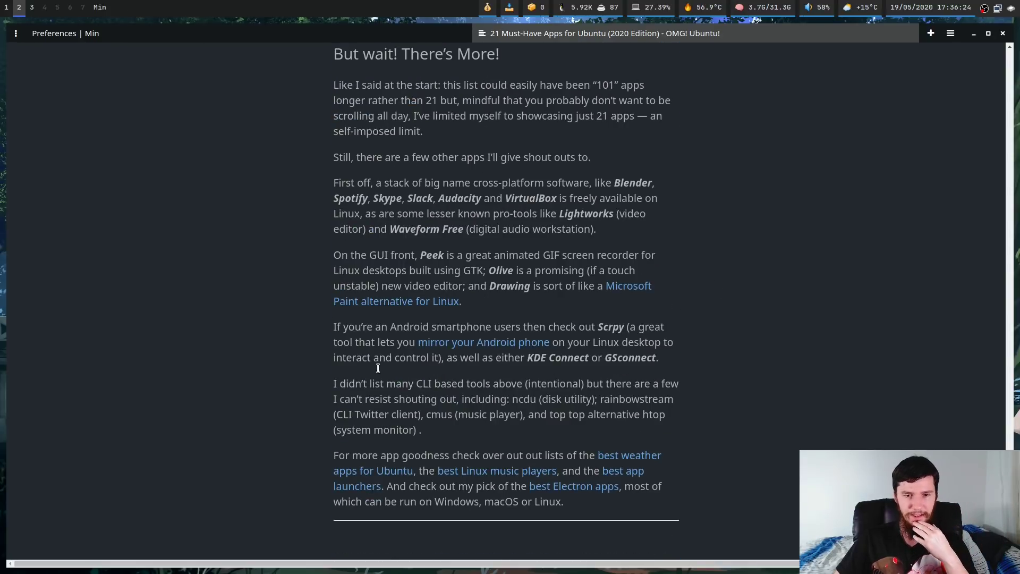
scroll(410, 210, "up", 3)
scroll(539, 212, "down", 3)
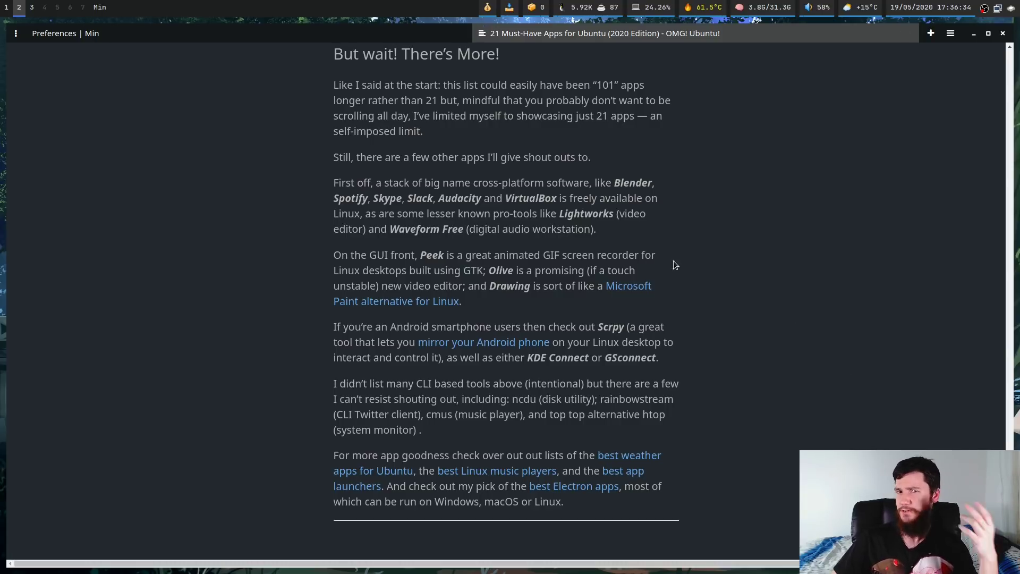
key("Home")
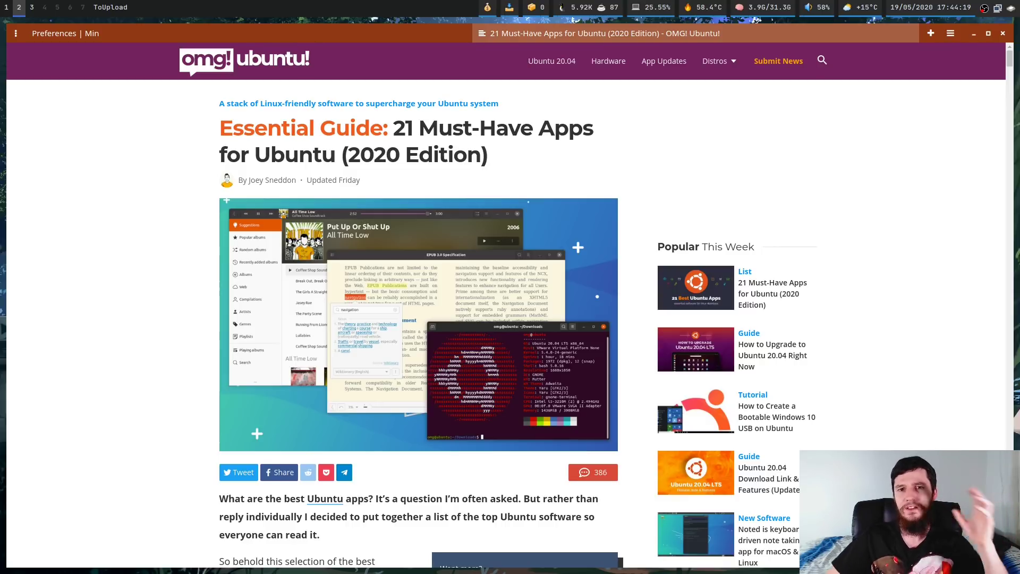
In a new tab, load DuckDuckGo and search for 'youtube'
left_click(928, 41)
type("duckduckgo.com")
key("Return")
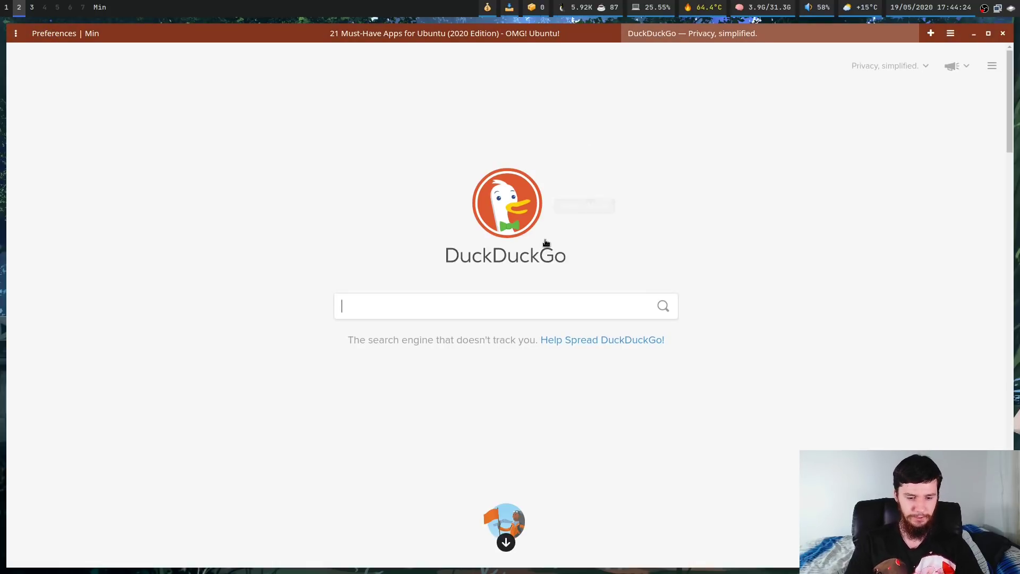
type("youtube")
key("Return")
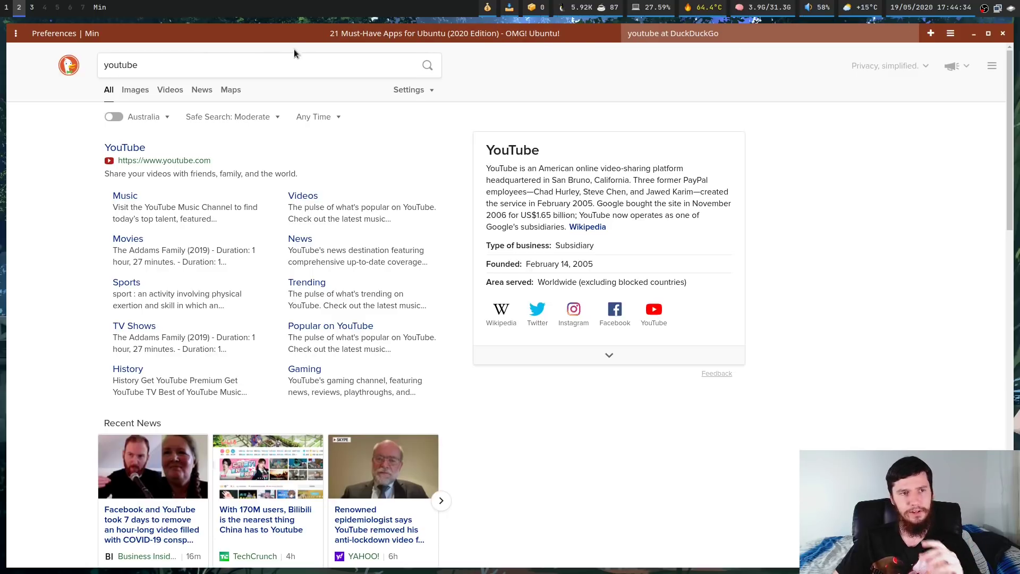
Go to reddit.com and open an r/AskReddit post from the front page
key("ctrl+l")
type("red")
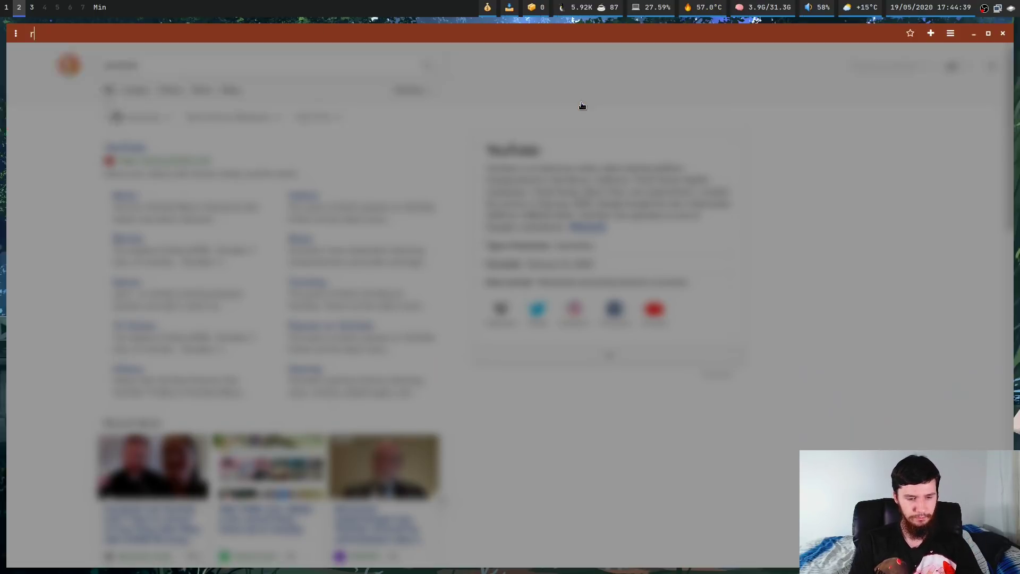
key("Escape")
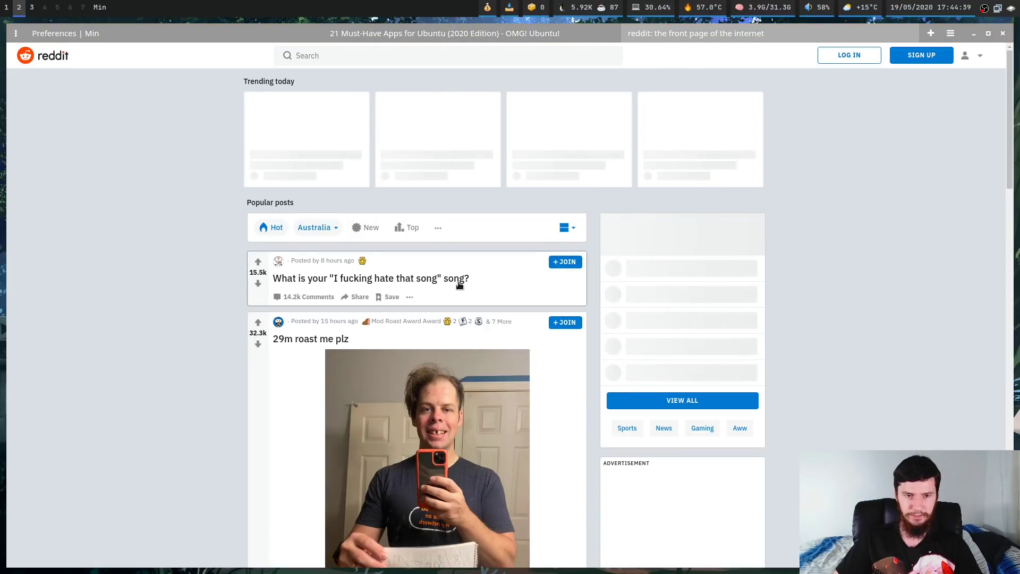
left_click(460, 286)
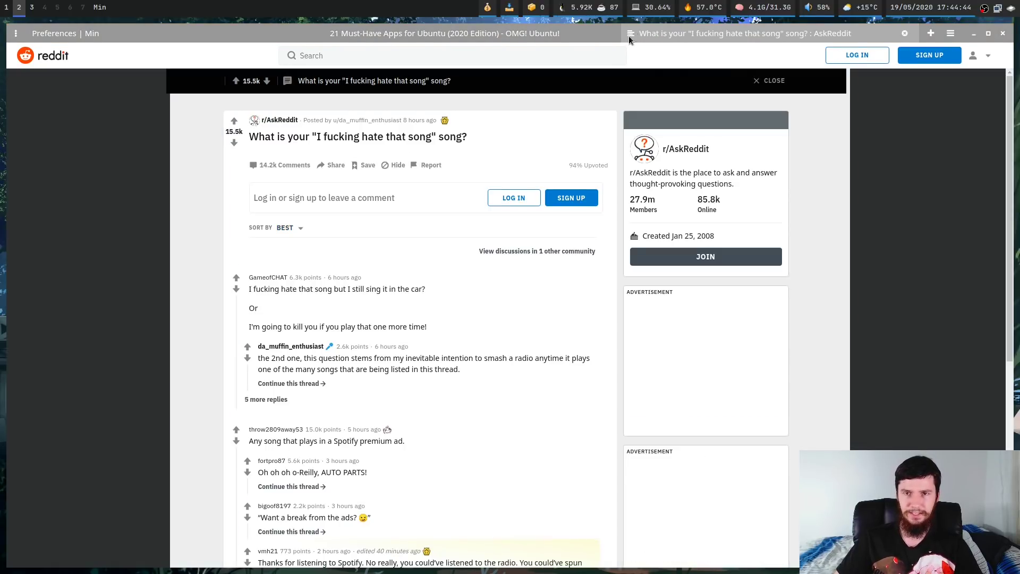
Read the AskReddit thread's comments in reader view, then switch to the 21 Must-Have Apps tab
left_click(632, 37)
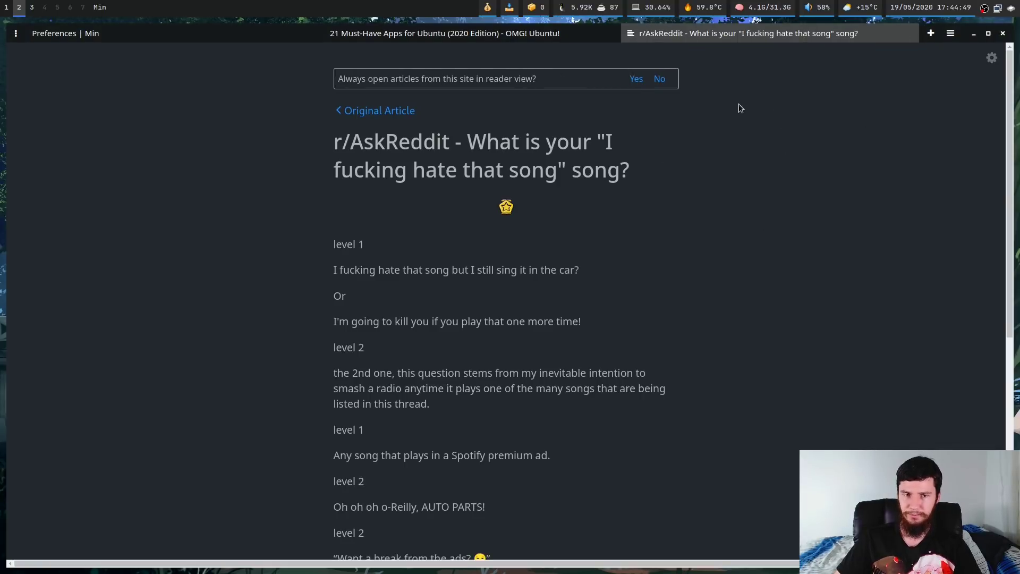
scroll(764, 168, "down", 4)
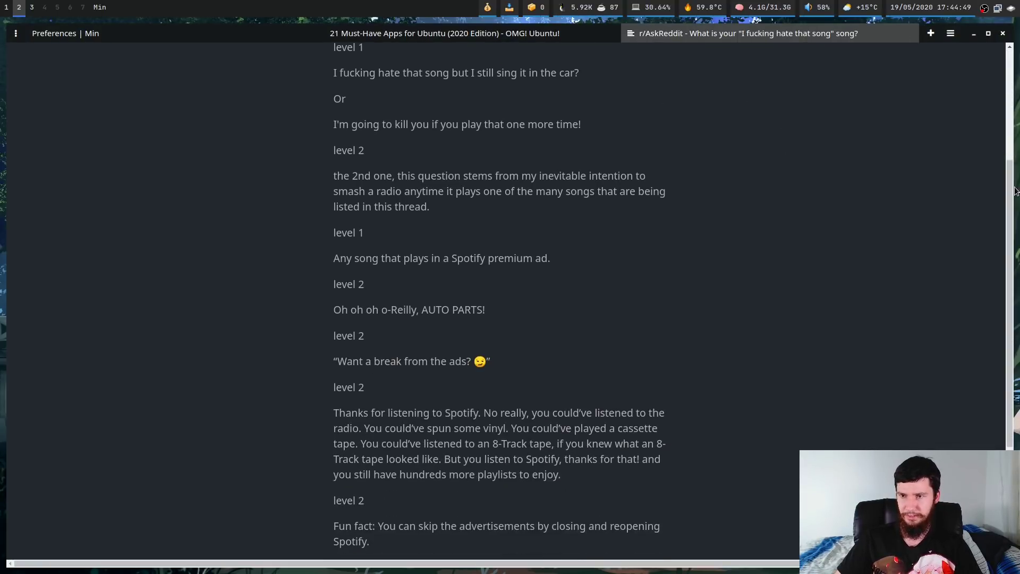
scroll(997, 390, "down", 4)
scroll(997, 390, "up", 10)
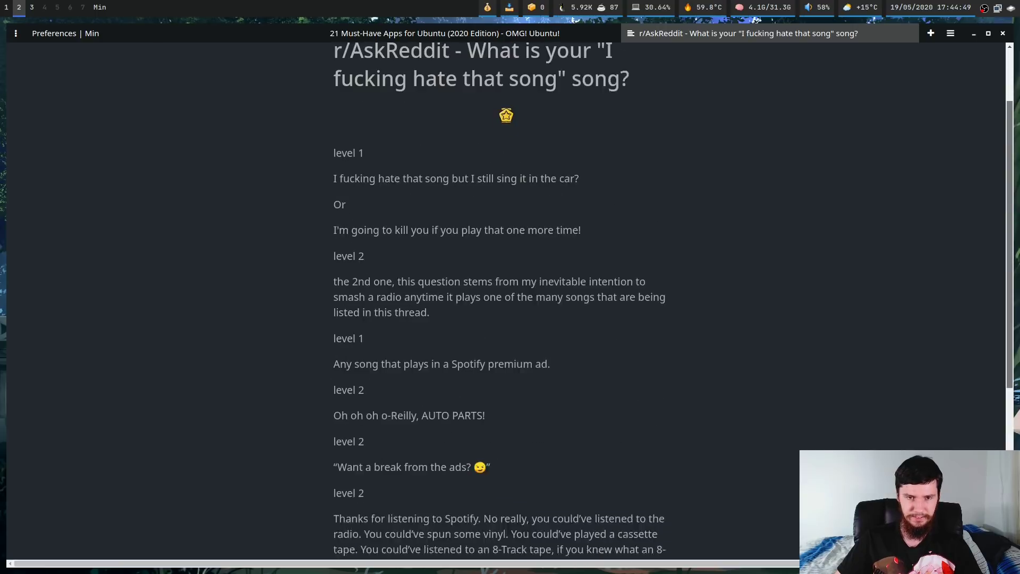
scroll(992, 425, "down", 10)
scroll(996, 257, "up", 10)
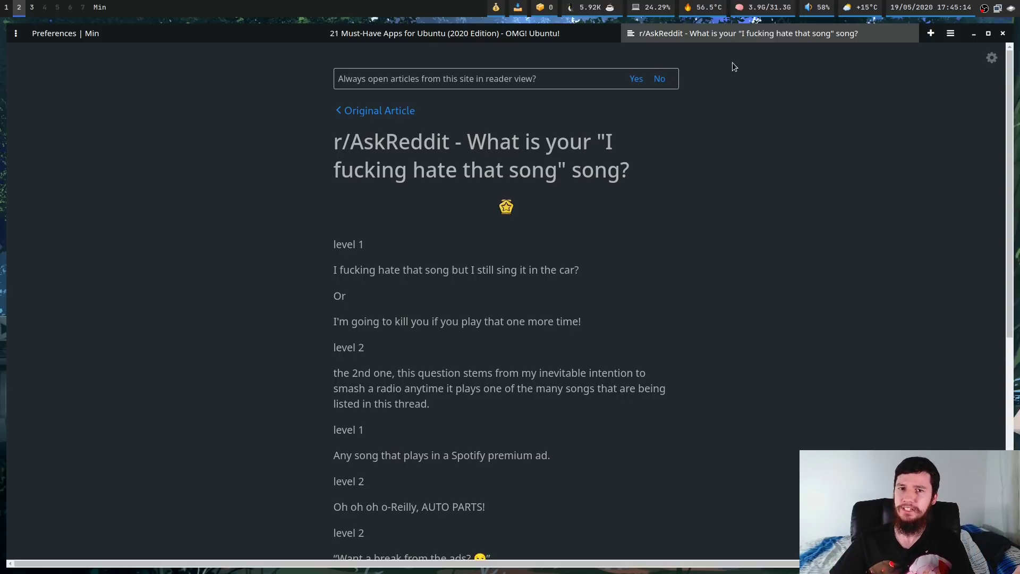
left_click(440, 40)
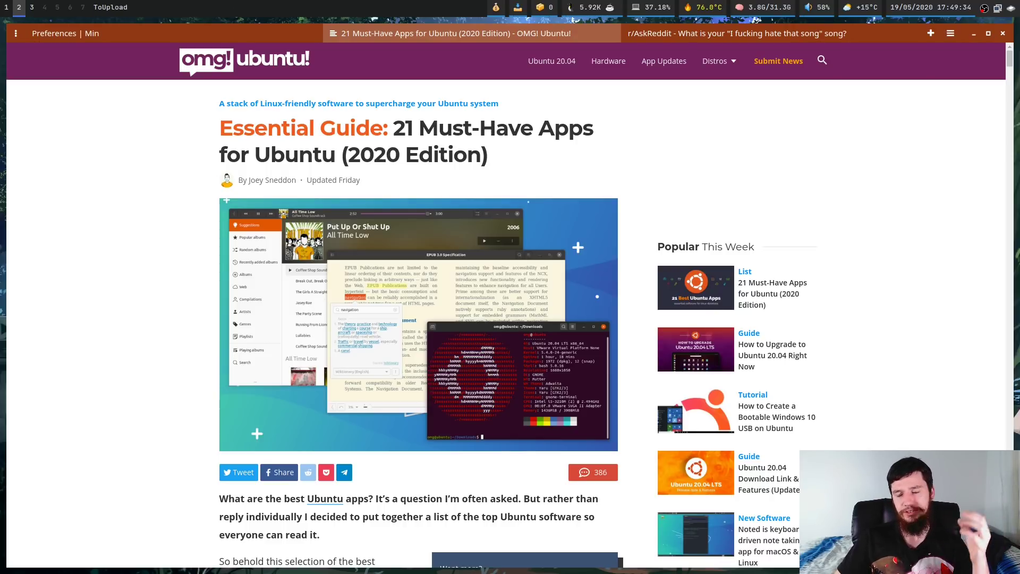
Cycle through the Preferences, OMG! Ubuntu and AskReddit tabs, ending on the OMG! Ubuntu article
left_click(203, 30)
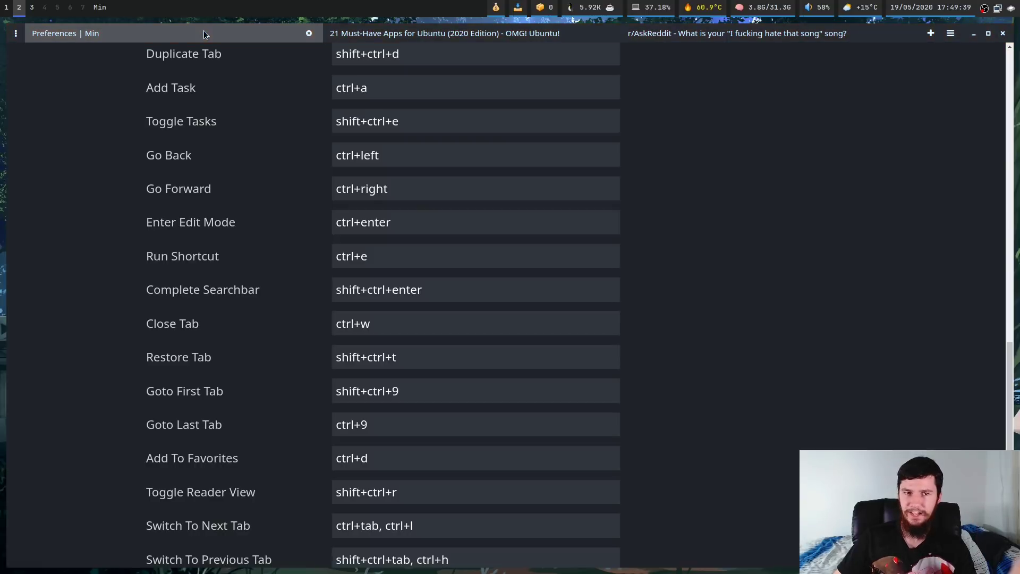
left_click(491, 38)
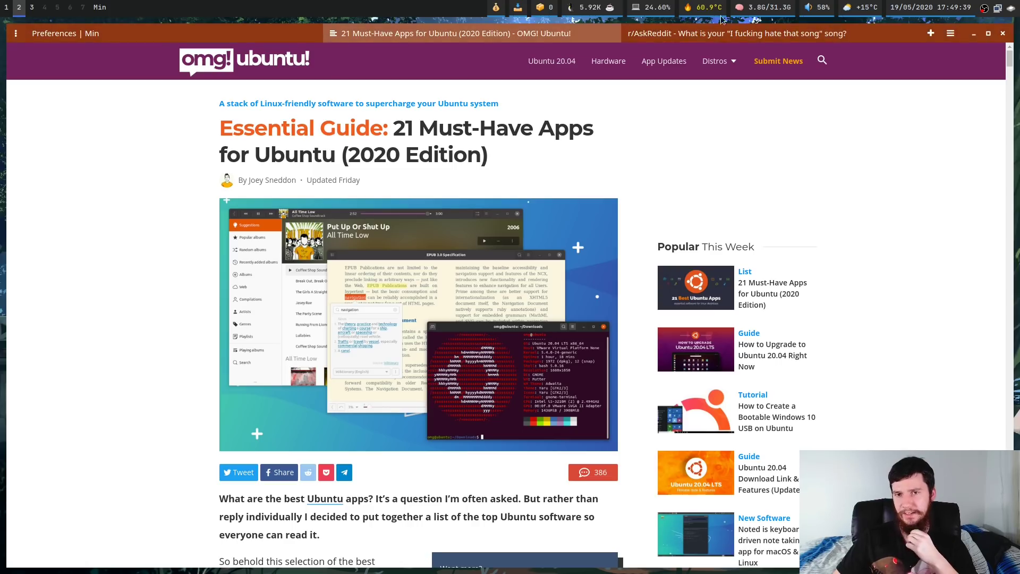
left_click(700, 27)
left_click(544, 33)
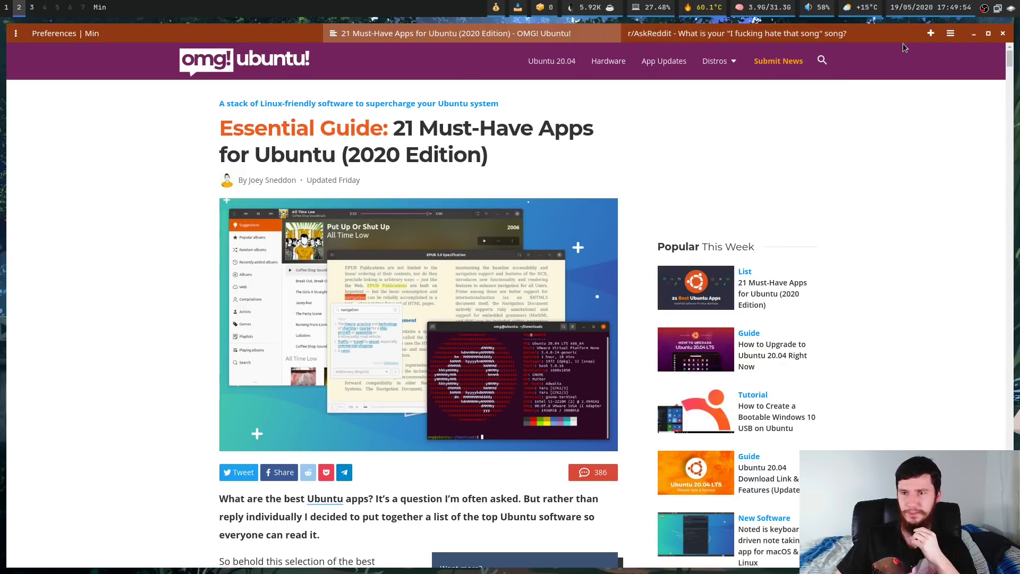
Open myanimelist.net in a new tab
left_click(931, 33)
type("myanimelist.net")
key("Return")
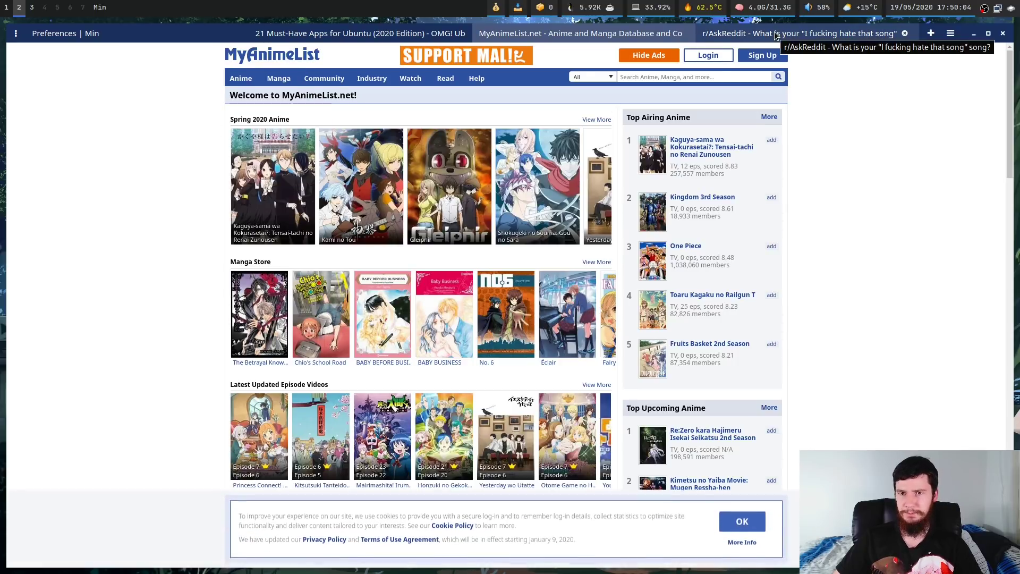
Load reddit.com in another tab, close it, and open a fresh blank tab
left_click(931, 34)
type("reddit.com")
key("Return")
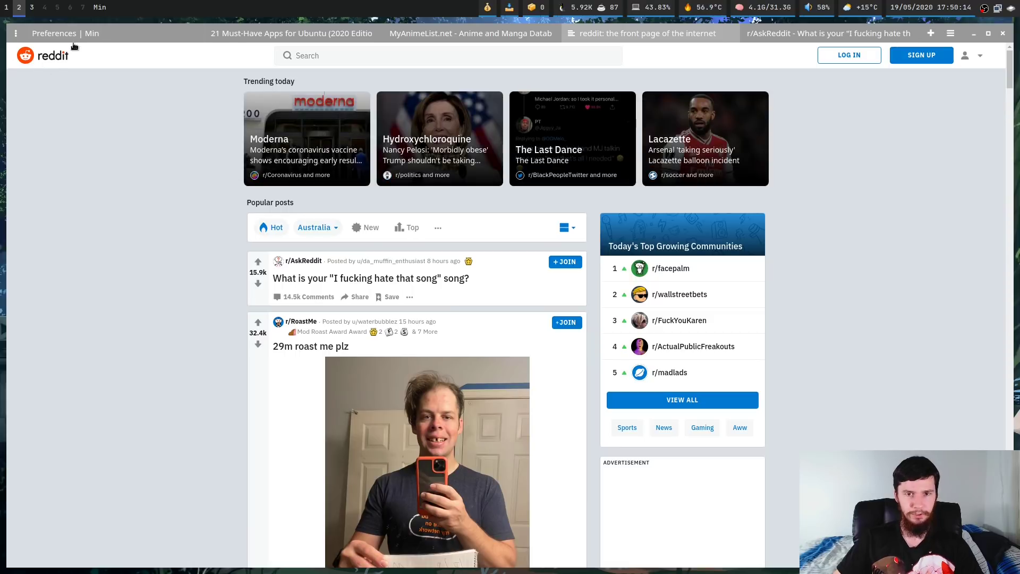
left_click(727, 33)
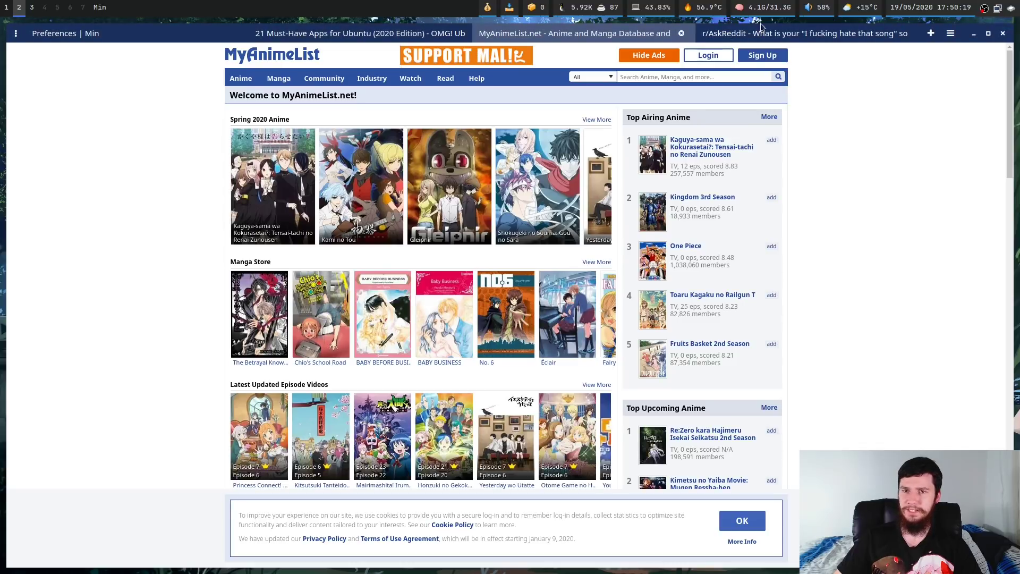
left_click(931, 33)
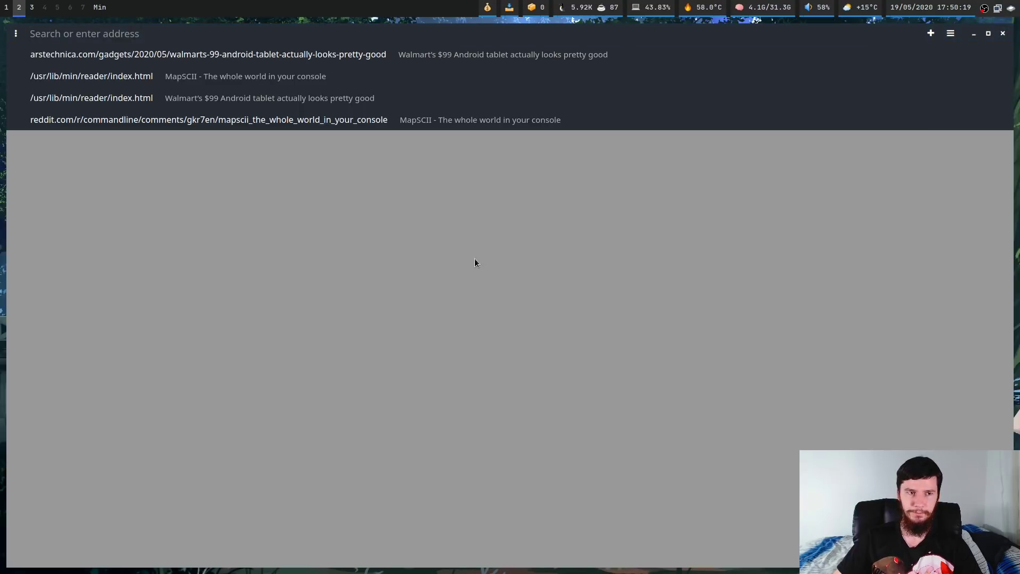
Load google.com, close that tab, and view Task 1's four tabs in the tasks overview
type("goo")
key("BackSpace")
key("BackSpace")
key("BackSpace")
key("BackSpace")
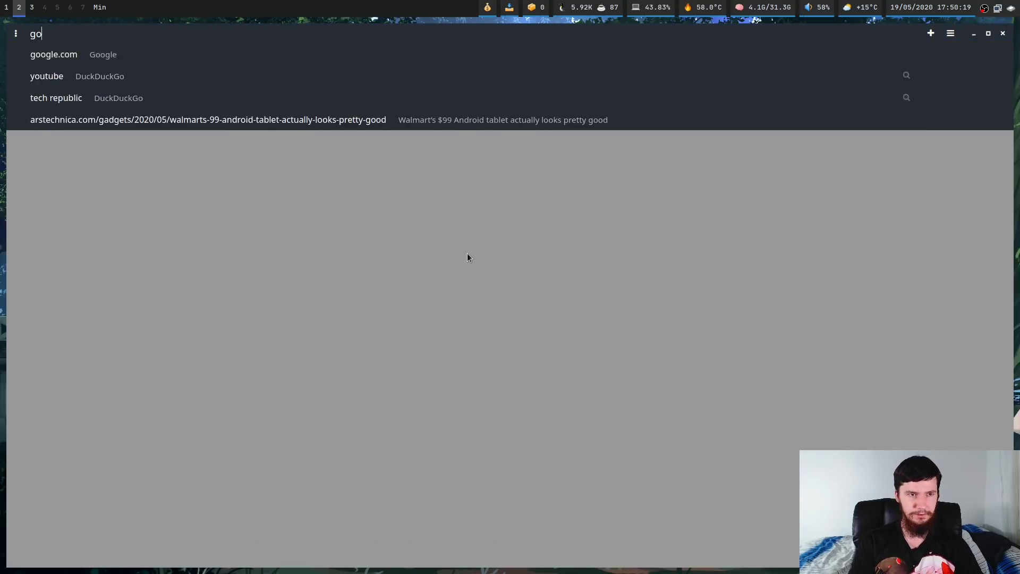
type("go")
key("Return")
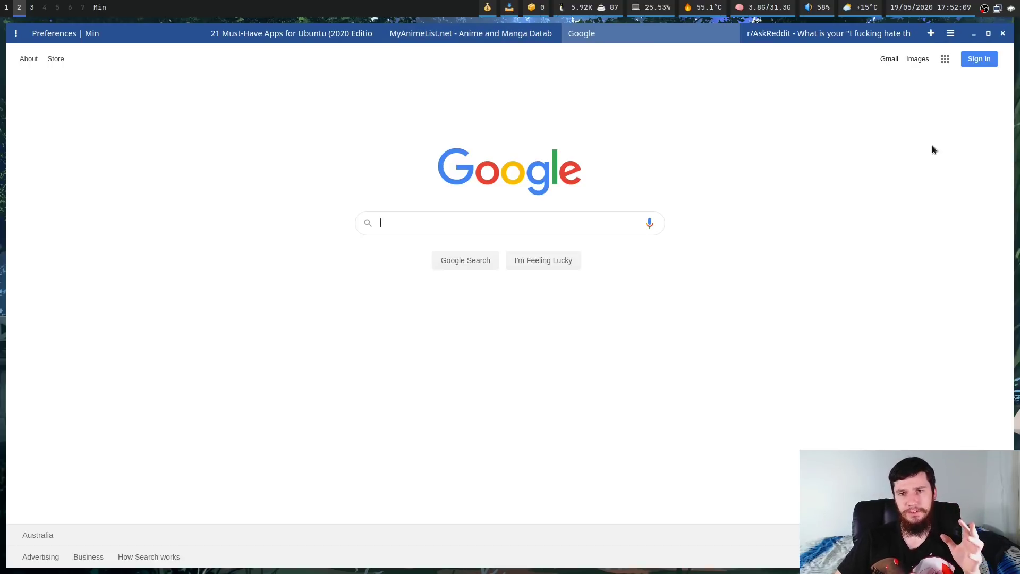
left_click(729, 34)
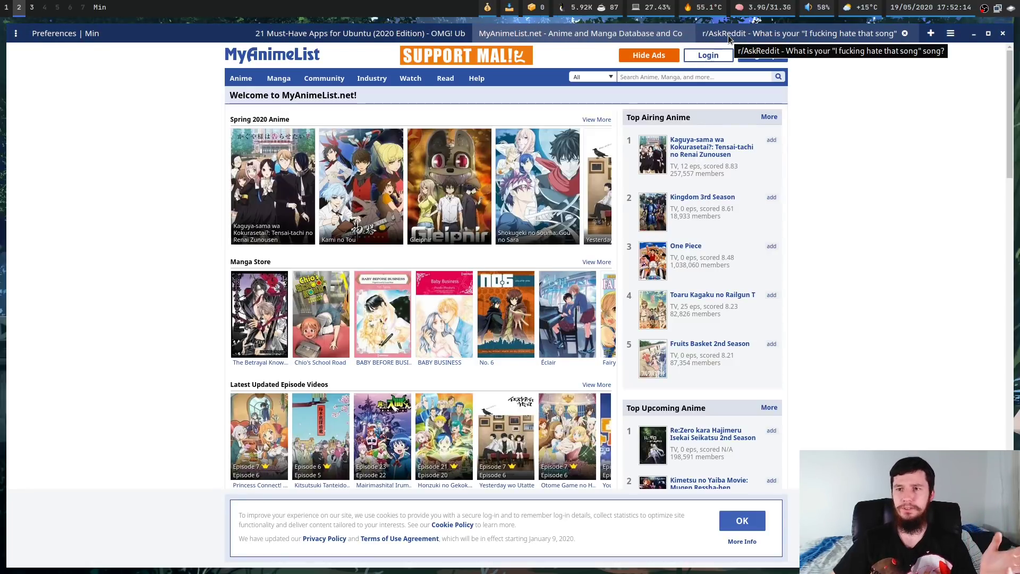
left_click(952, 35)
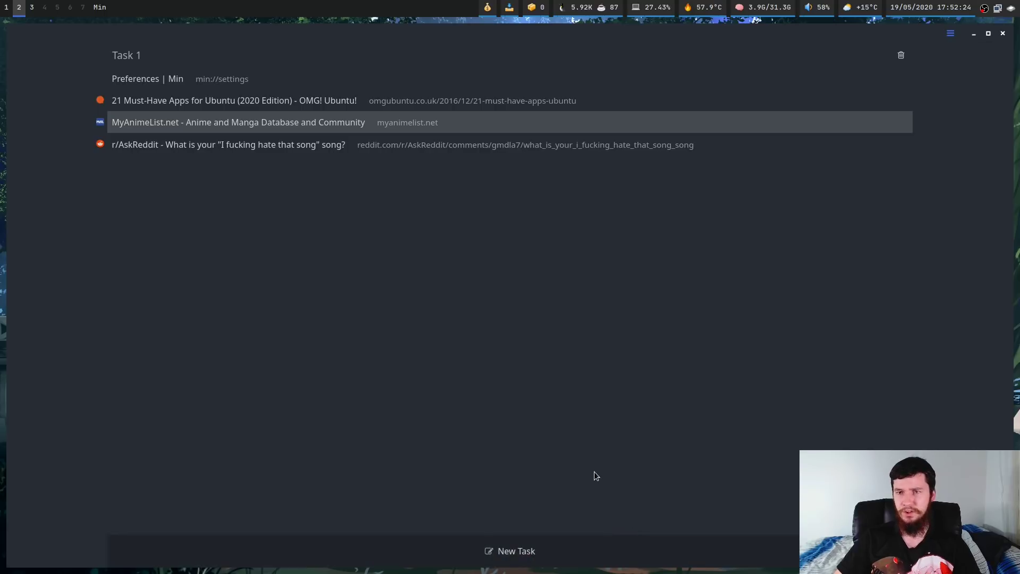
Create Task 2, open the MapSCII reddit post there, then close it to return to MyAnimeList
key("Escape")
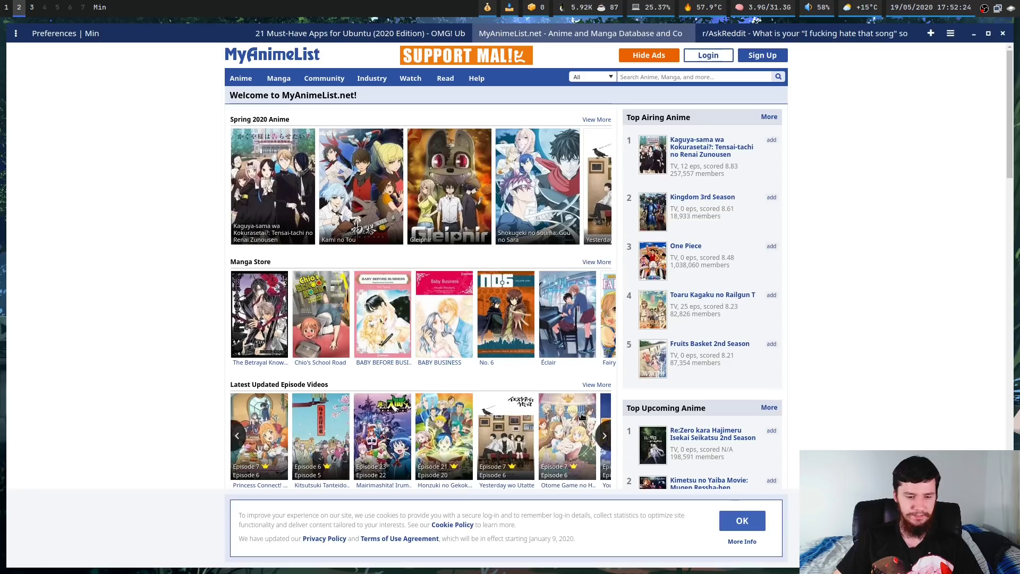
key("ctrl+shift+e")
key("ctrl+t")
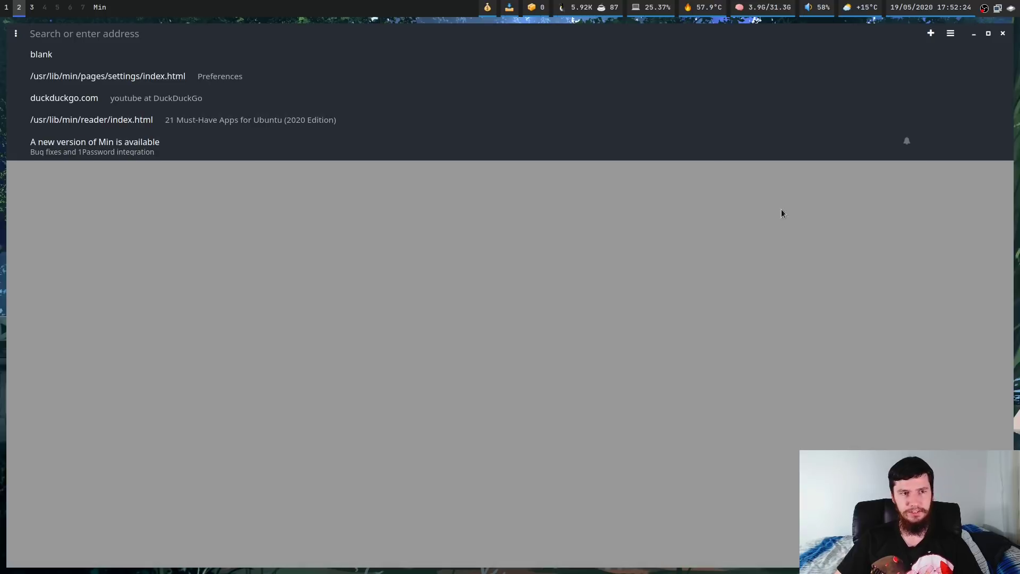
left_click(953, 34)
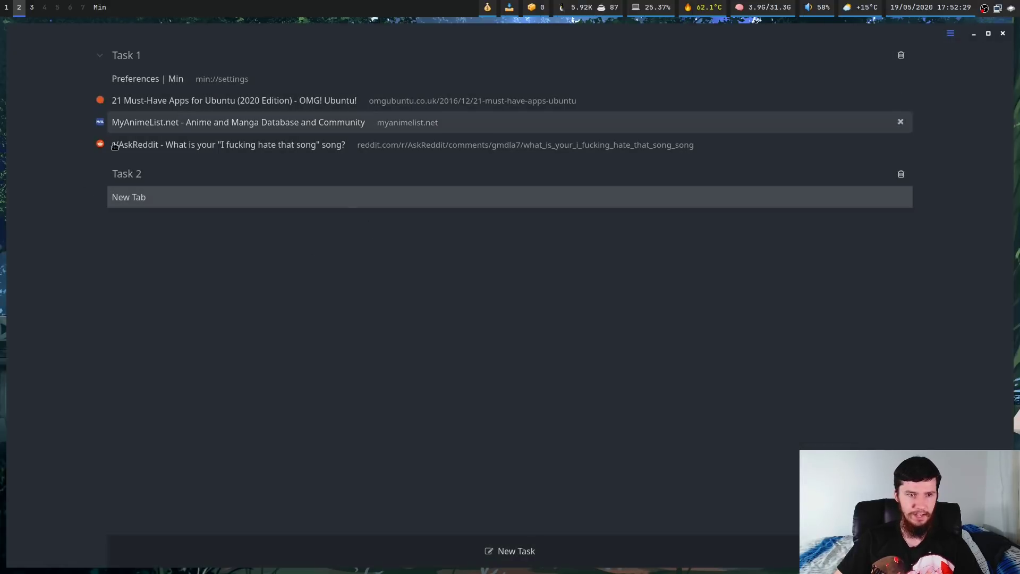
left_click(307, 228)
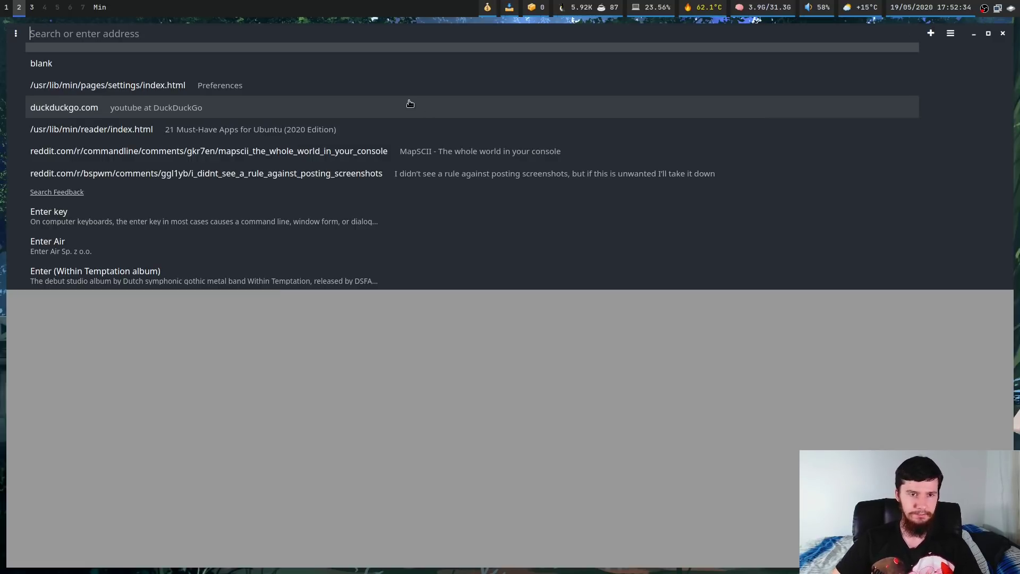
key("Escape")
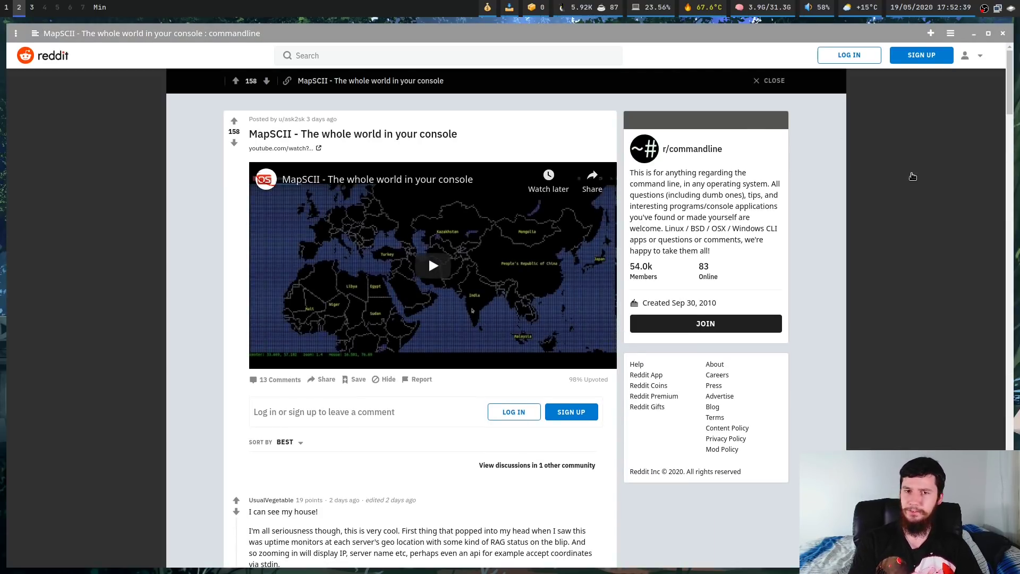
key("ctrl+w")
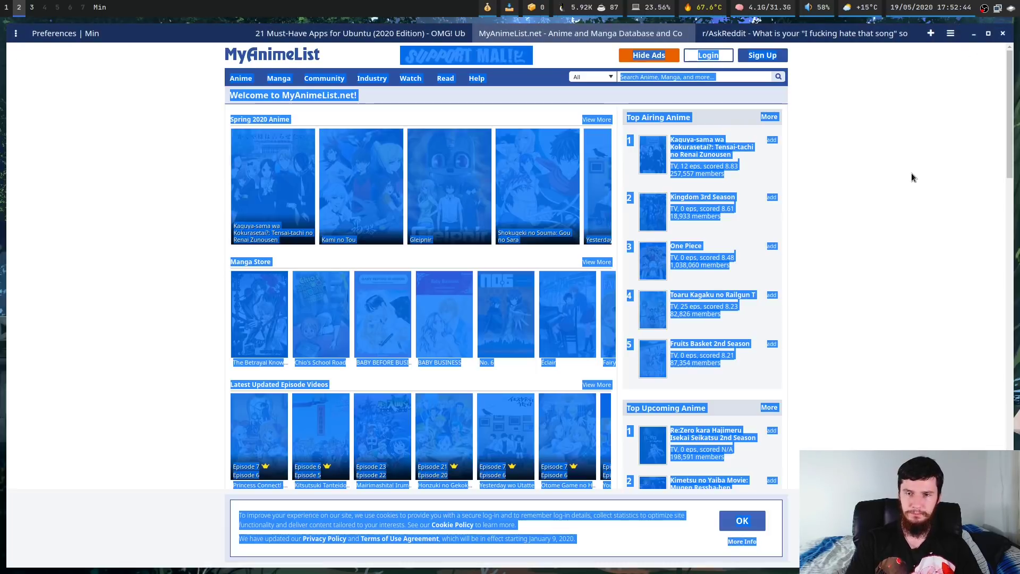
Clear the selection on the MapSCII post page and open a new blank tab beside it
left_click(824, 106)
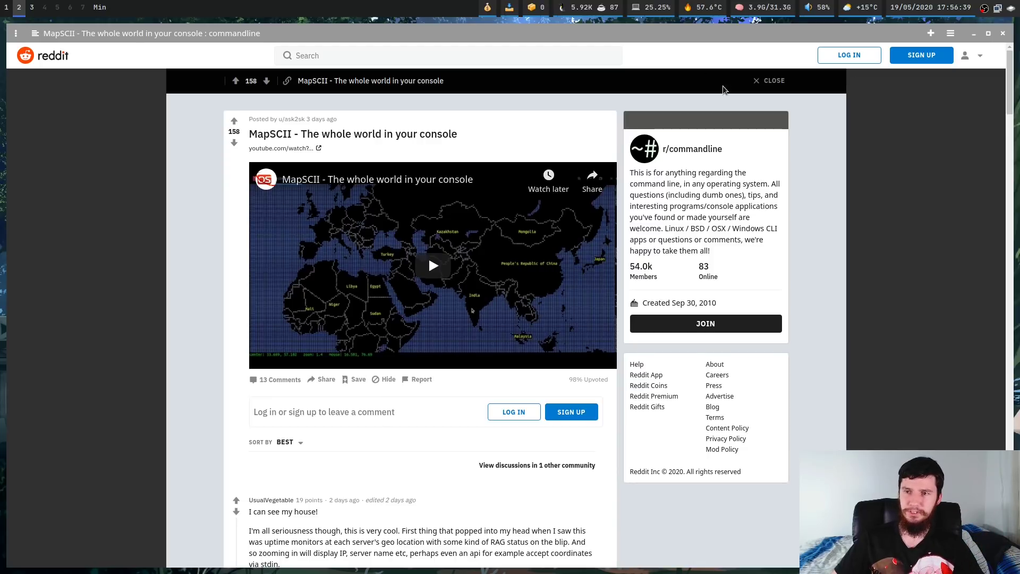
left_click(931, 34)
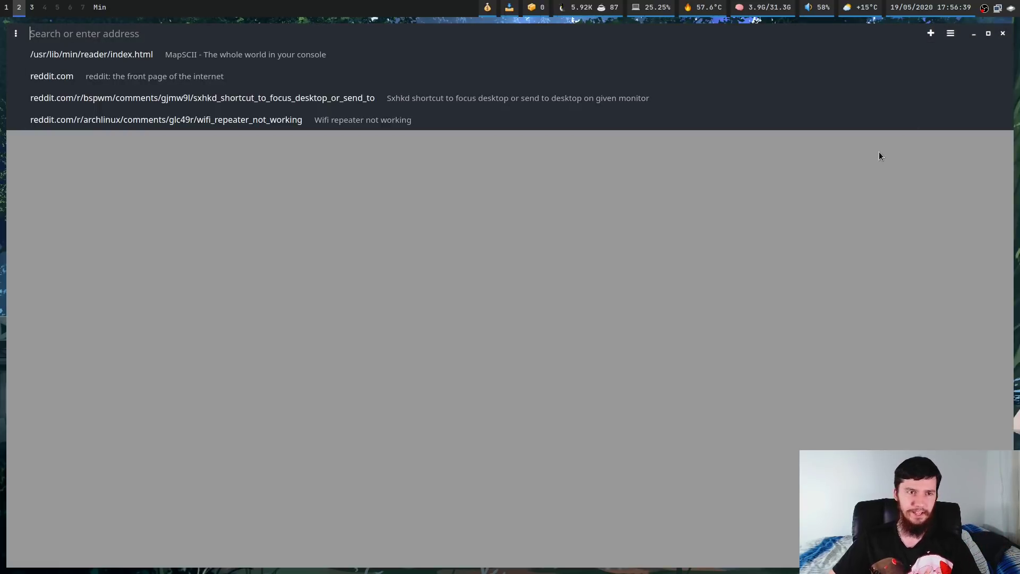
Load duckduckgo.com and turn on Focus Mode from the View menu
type("duckduckgo.com")
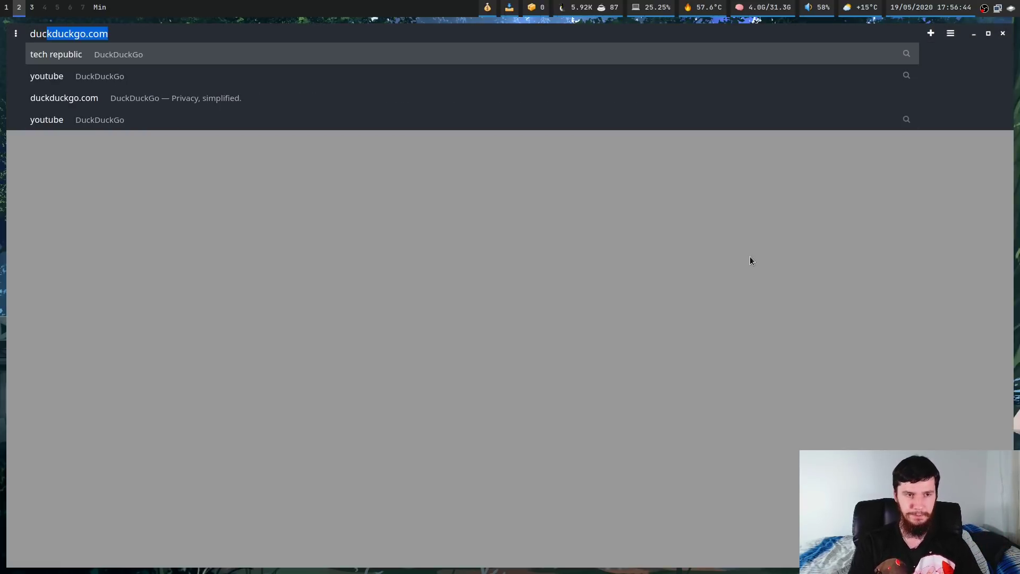
key("Return")
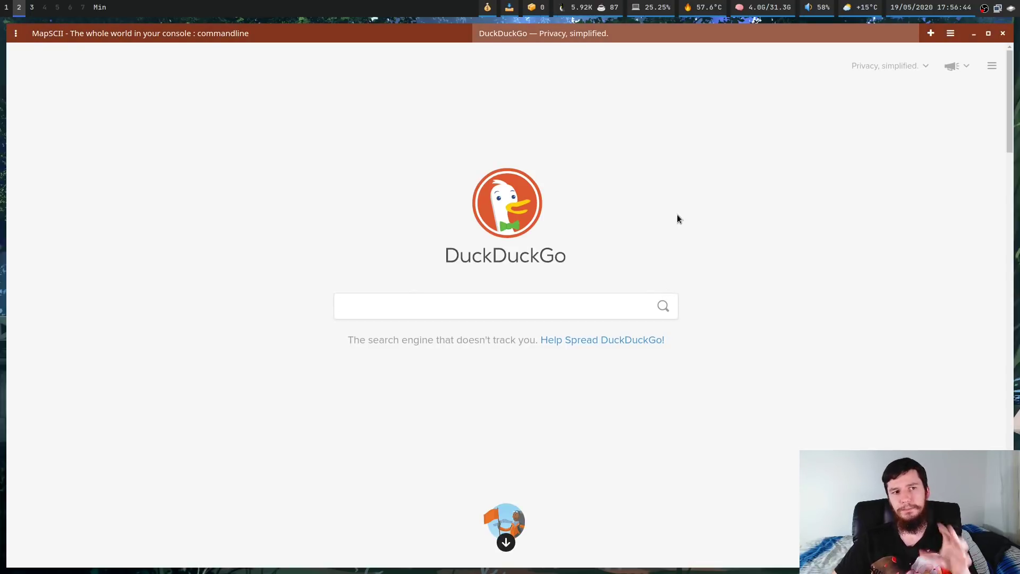
key("alt")
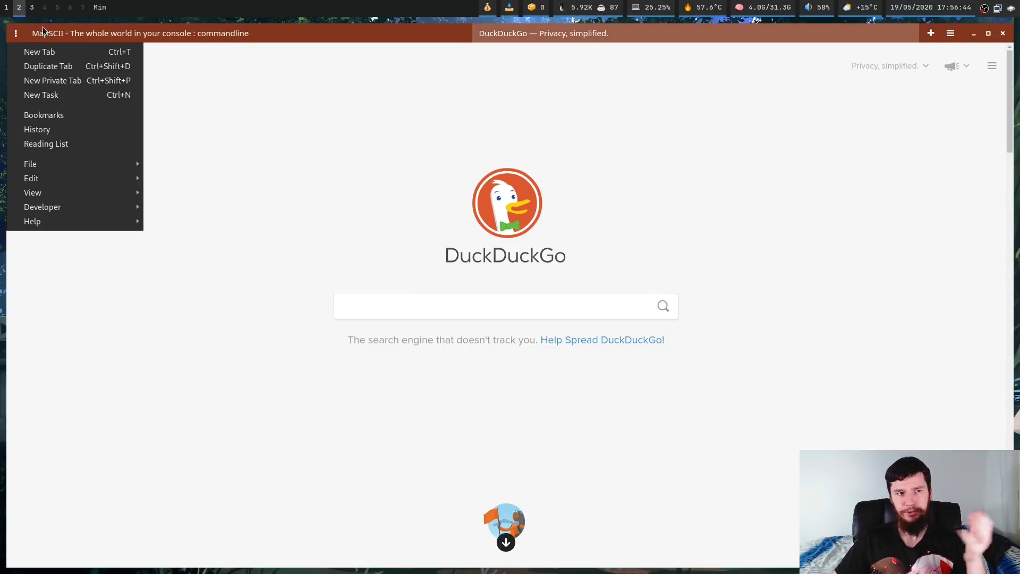
mouse_move(97, 198)
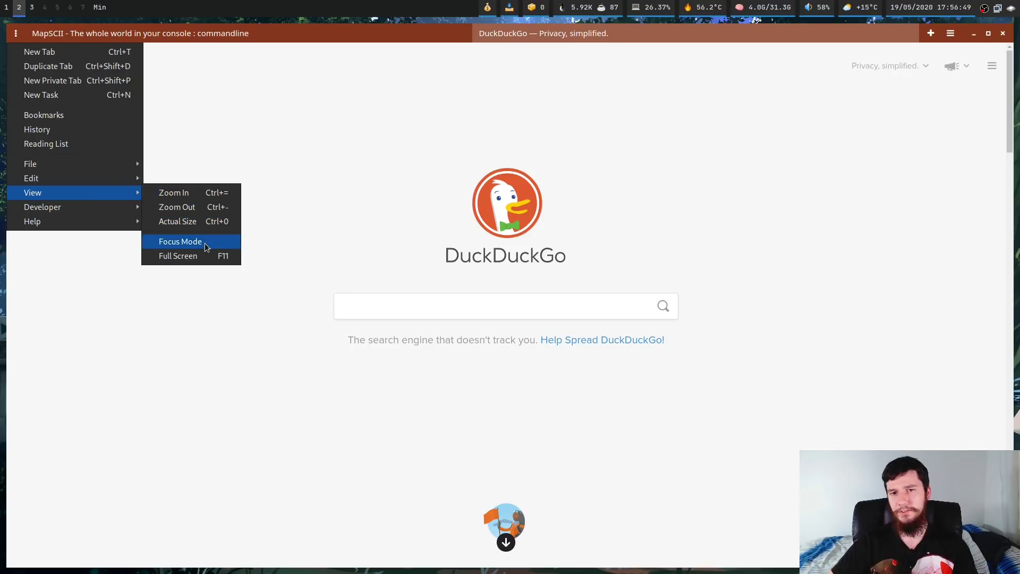
left_click(223, 243)
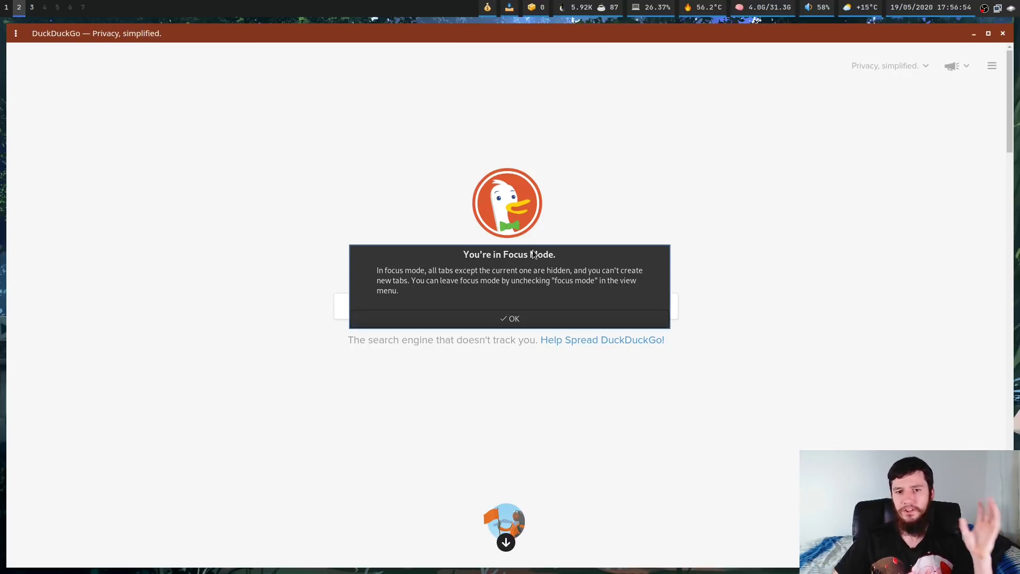
Acknowledge the Focus Mode notice and confirm Ctrl+T no longer opens a new tab
left_click(546, 320)
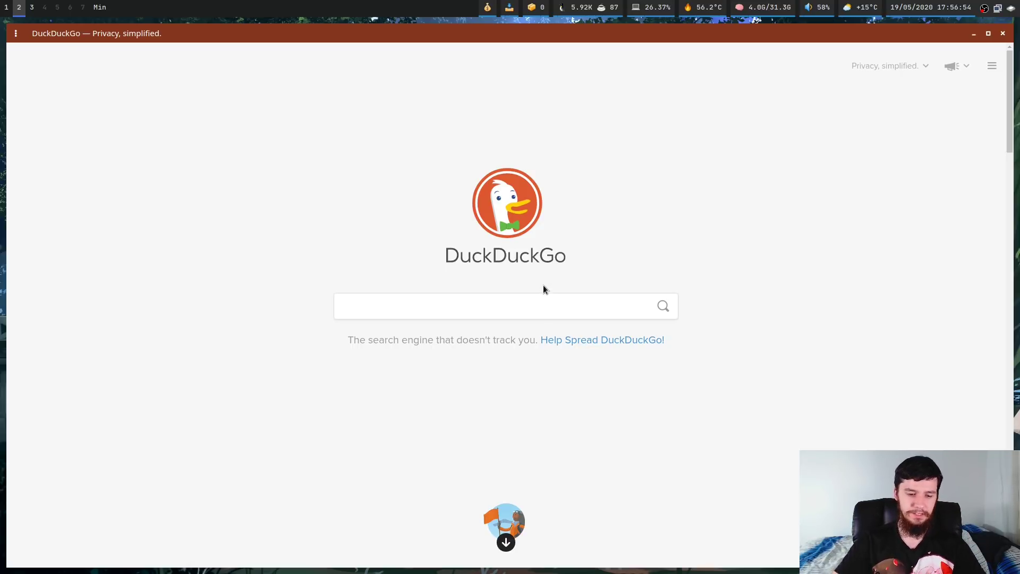
key("ctrl+t")
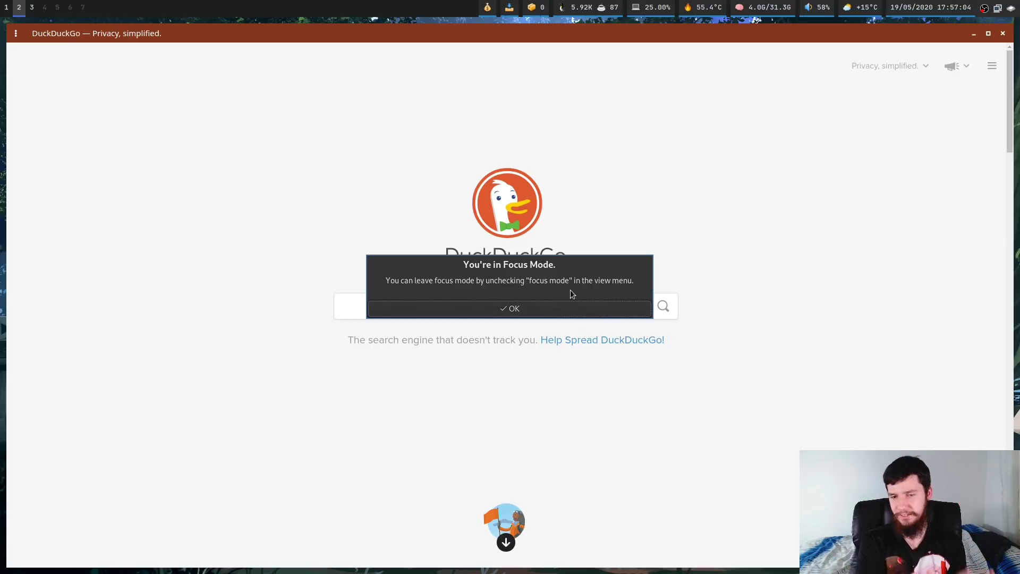
left_click(548, 307)
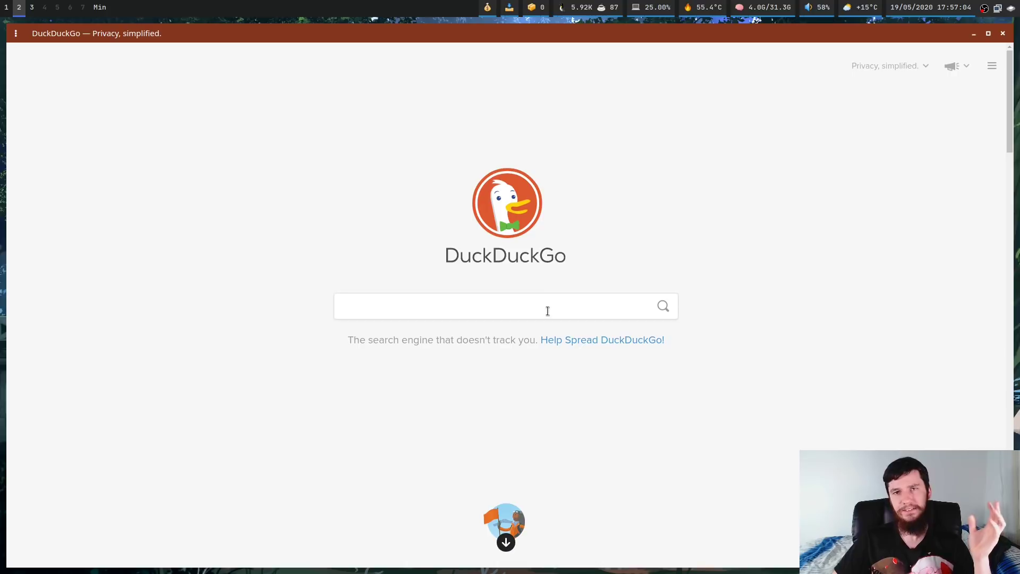